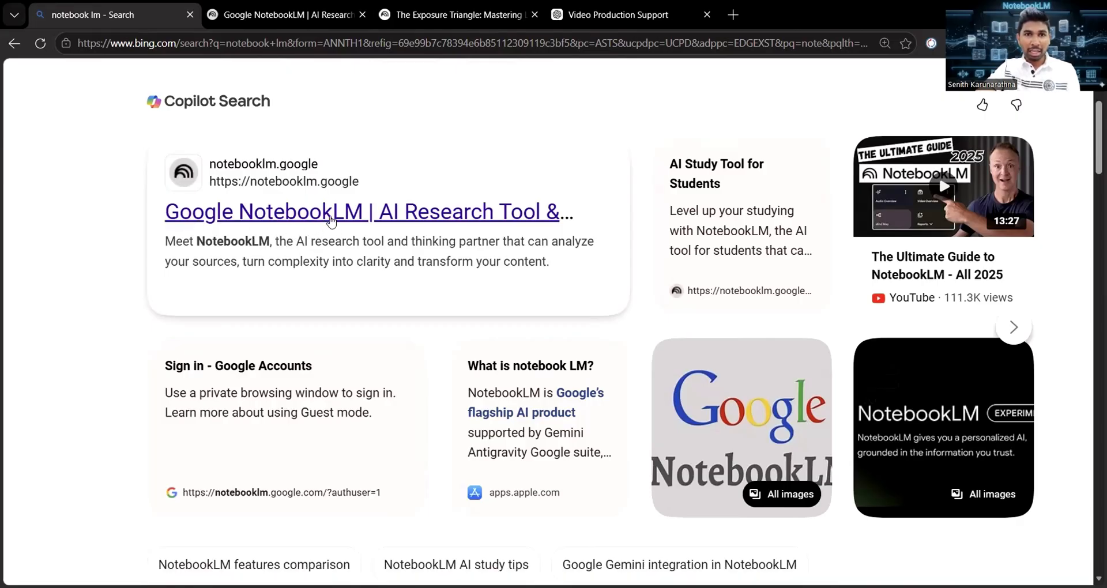
Step: Open the Google NotebookLM site from the search results, launch NotebookLM and create a new notebook
left_click(316, 220)
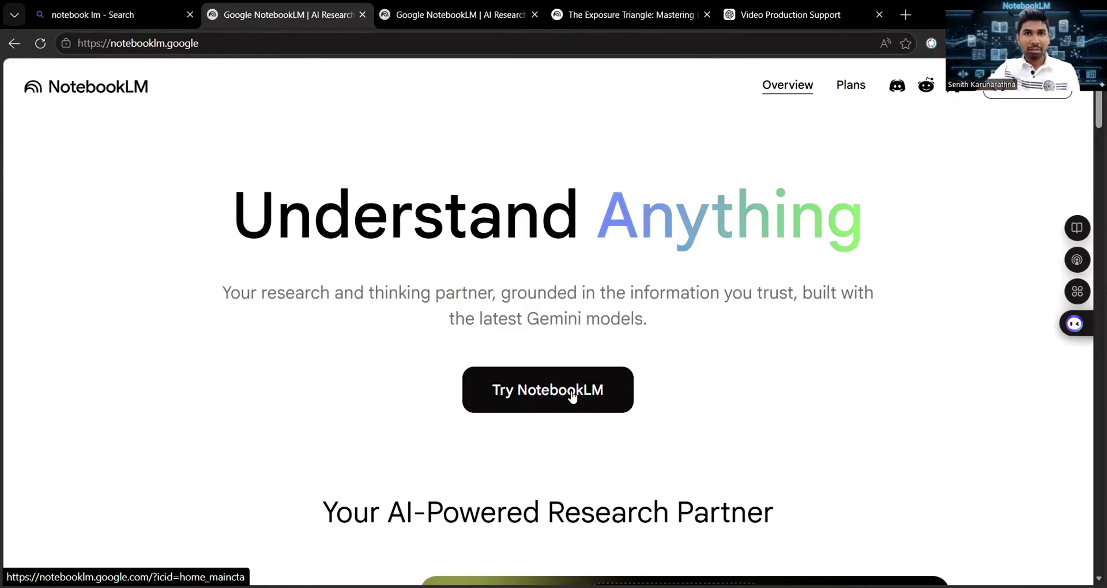
left_click(572, 393)
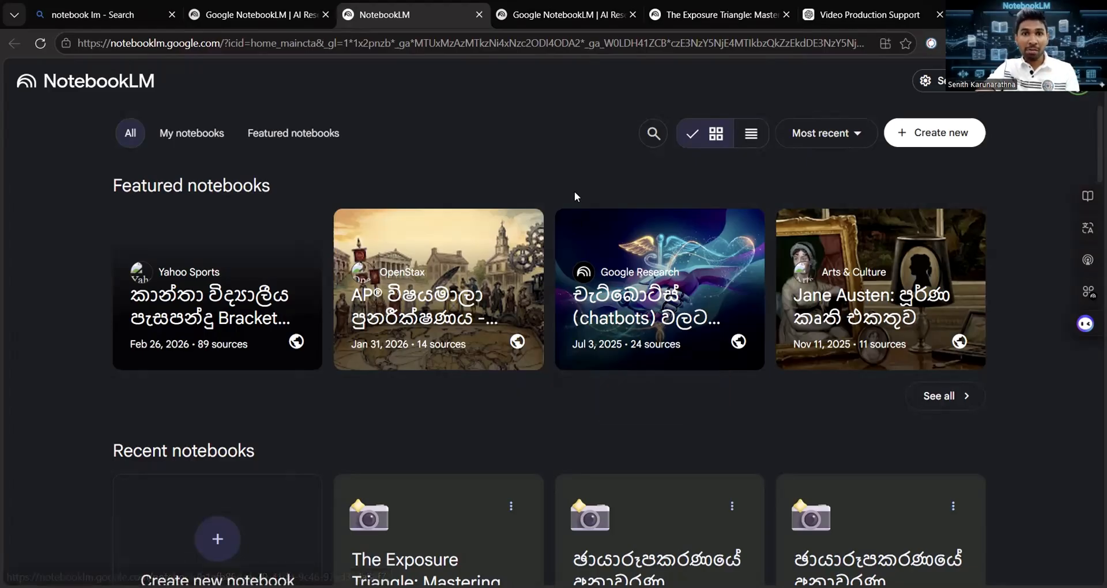
left_click(937, 136)
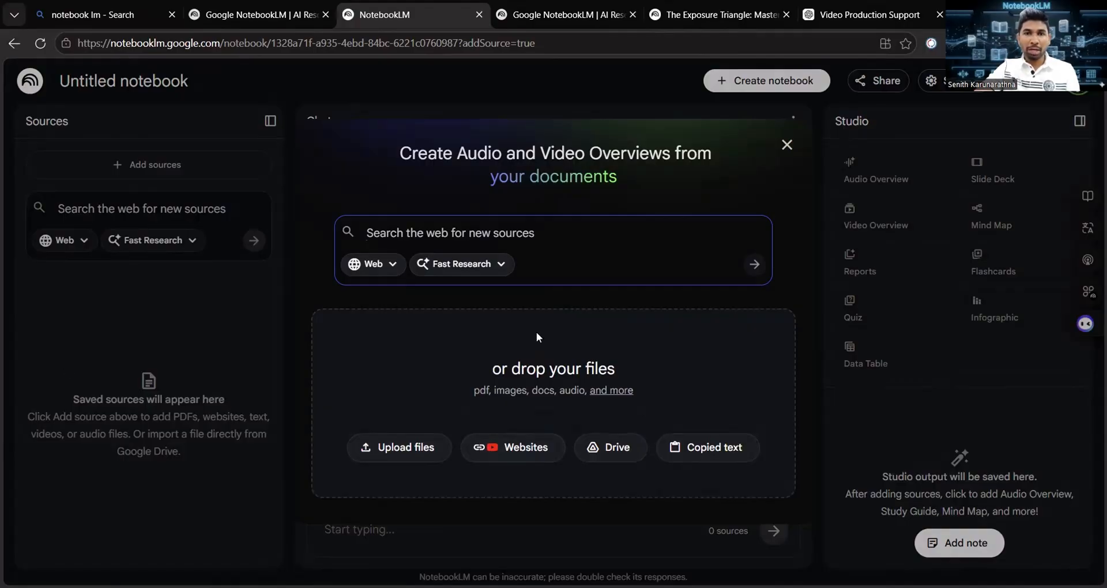
Step: Add the file Photography.pdf as a source to the new notebook
left_click_drag(536, 338, 499, 327)
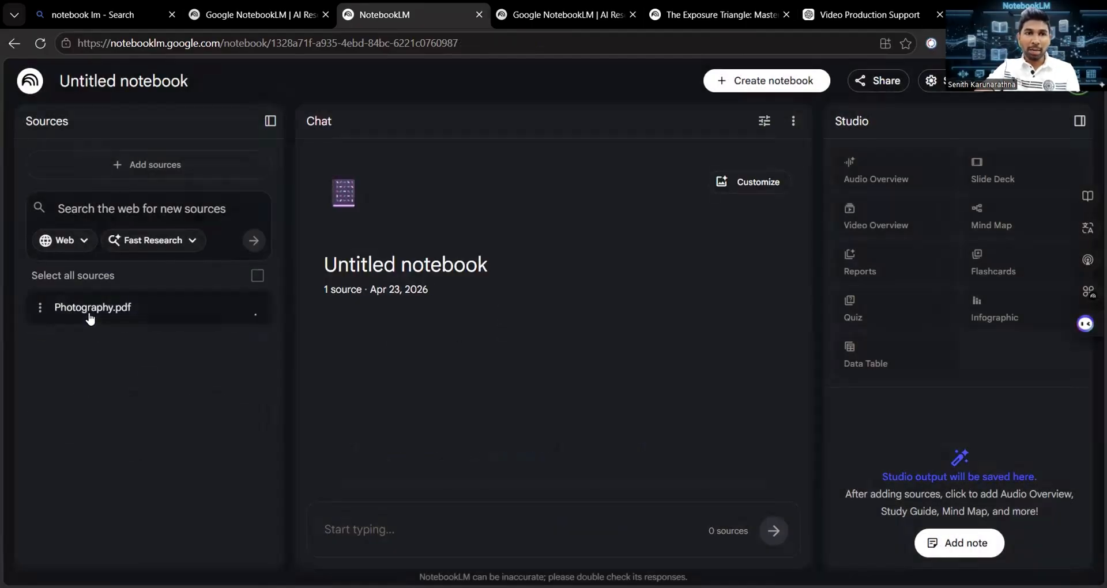
left_click_drag(24, 120, 78, 125)
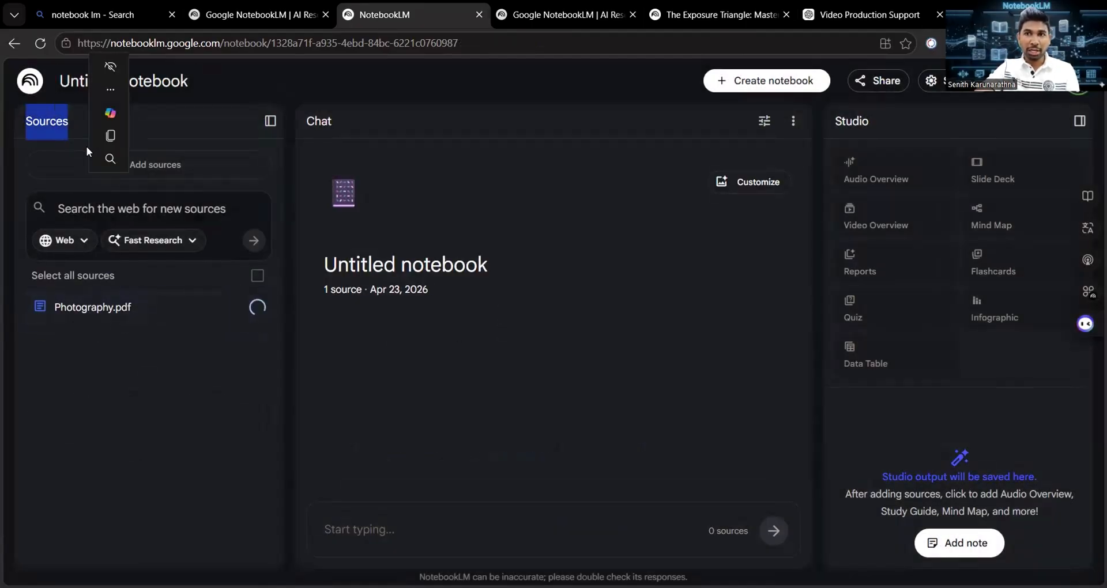
left_click(74, 326)
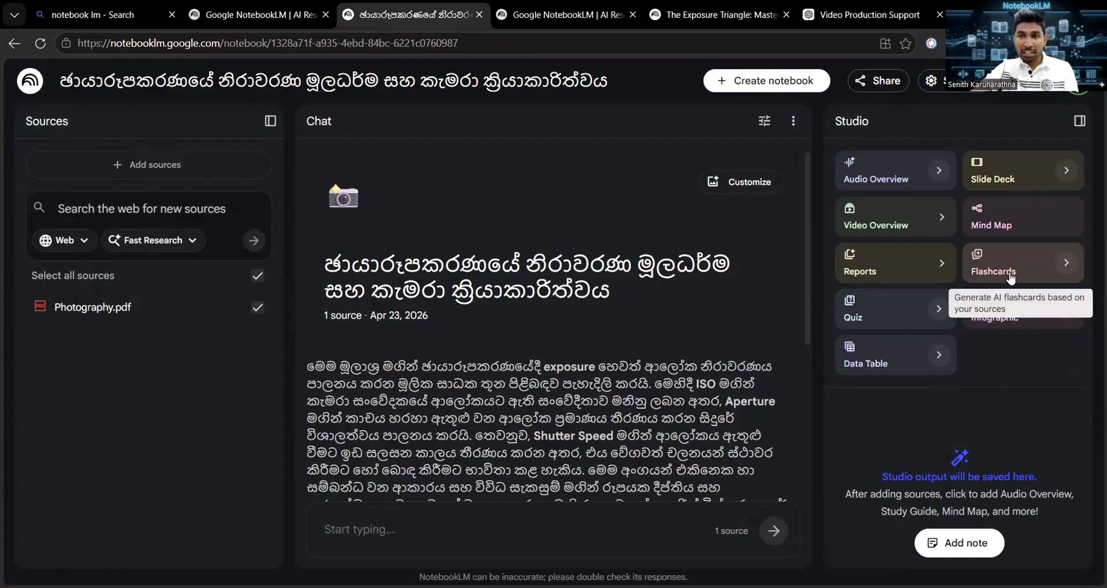
Step: Leave the flashcard options and save සිංහල (Sinhala) as the output language override in the settings
left_click(1066, 262)
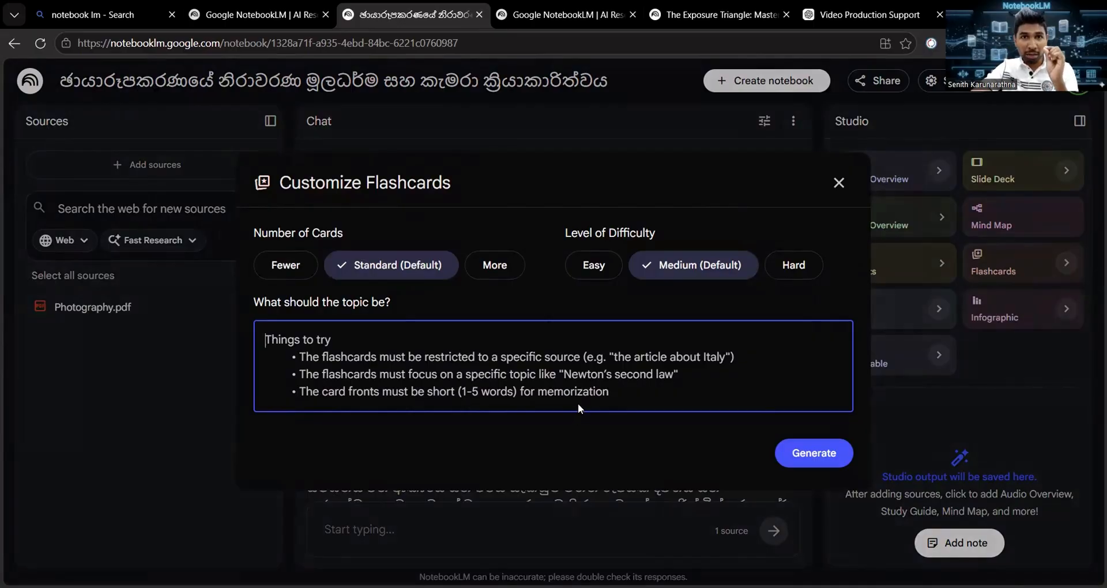
left_click(839, 182)
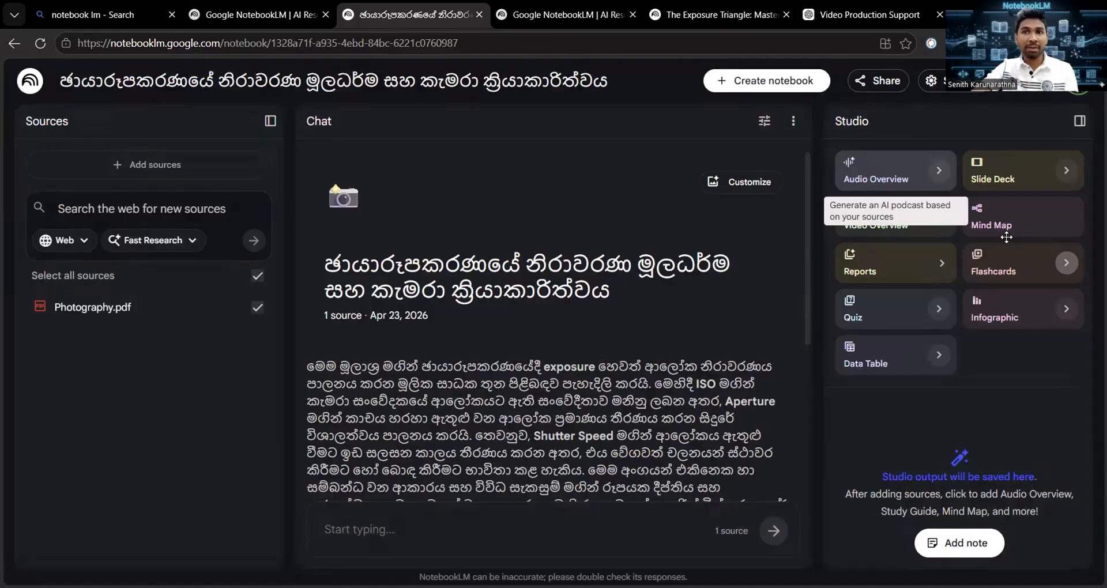
left_click(942, 88)
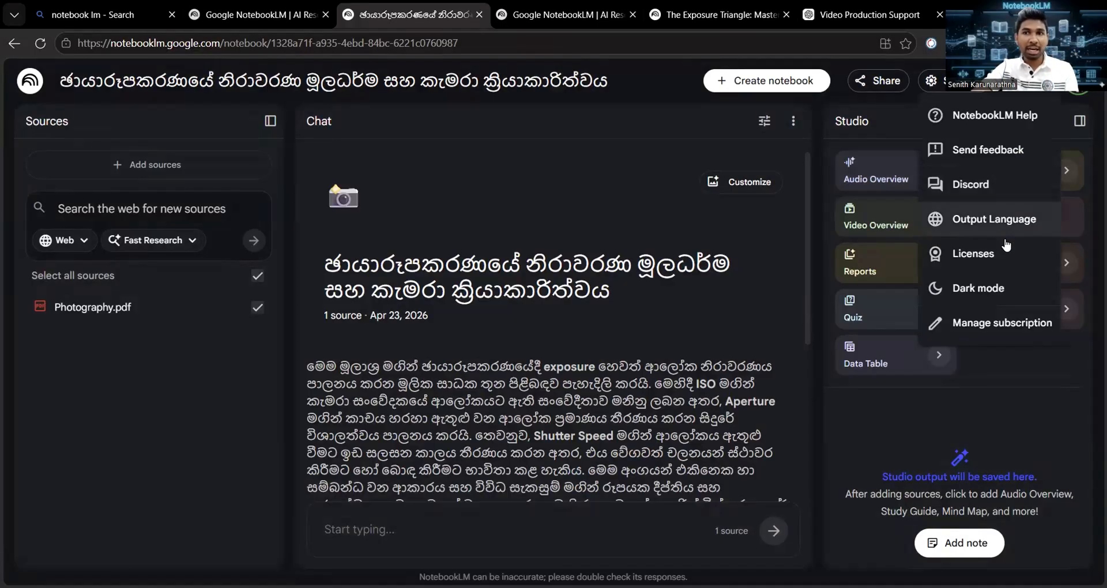
left_click(973, 226)
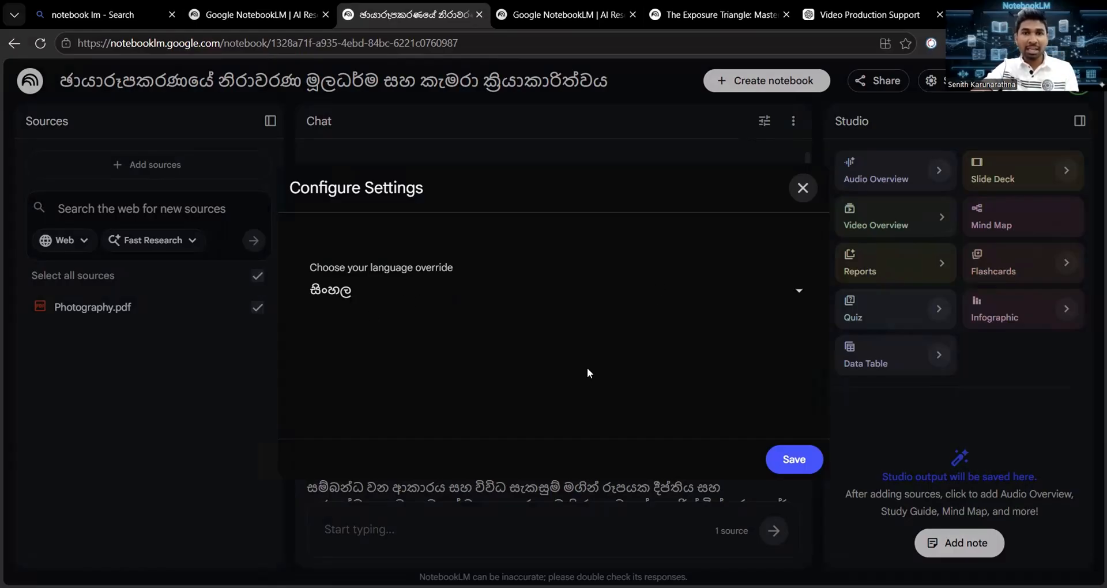
left_click(790, 462)
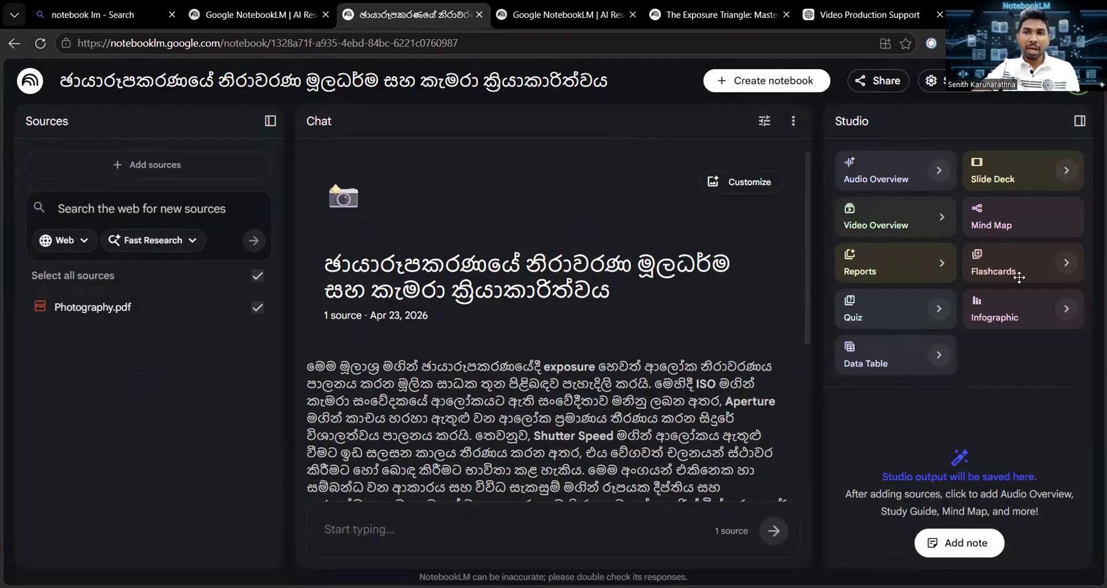
left_click(1066, 270)
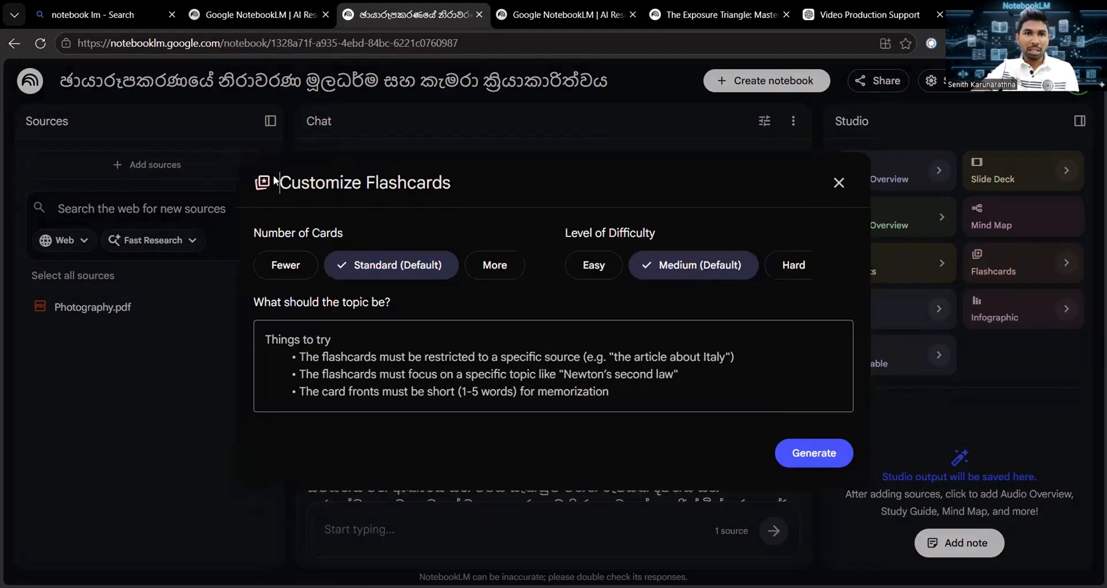
left_click_drag(277, 182, 468, 189)
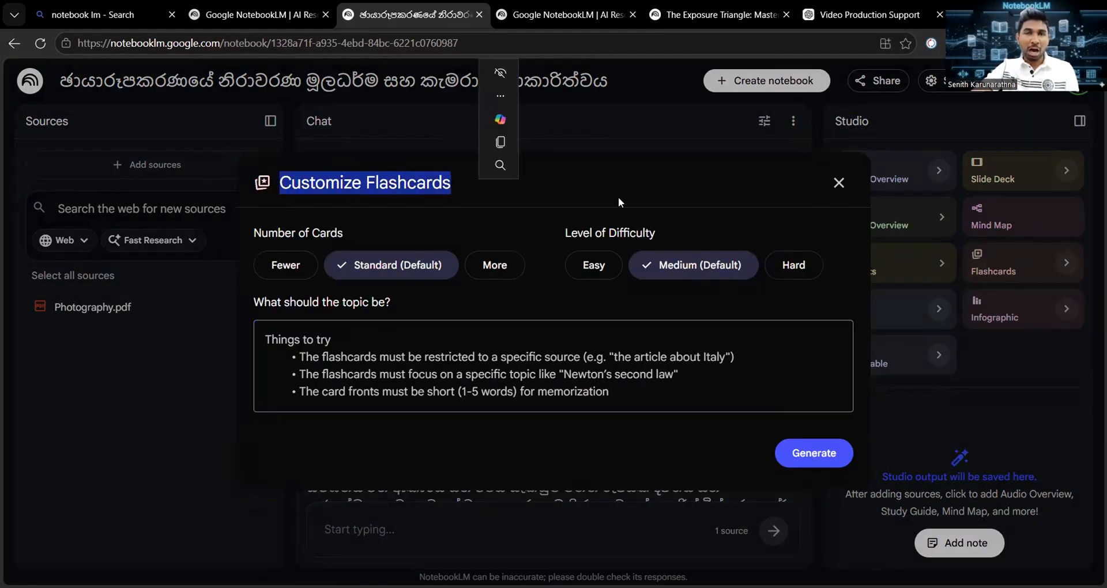
left_click(264, 233)
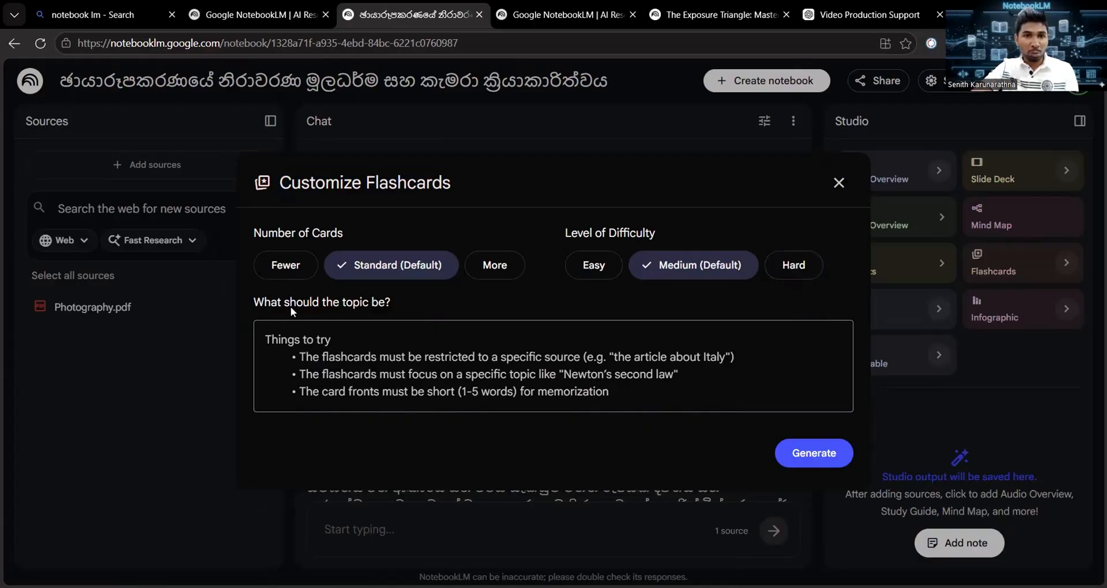
left_click(362, 361)
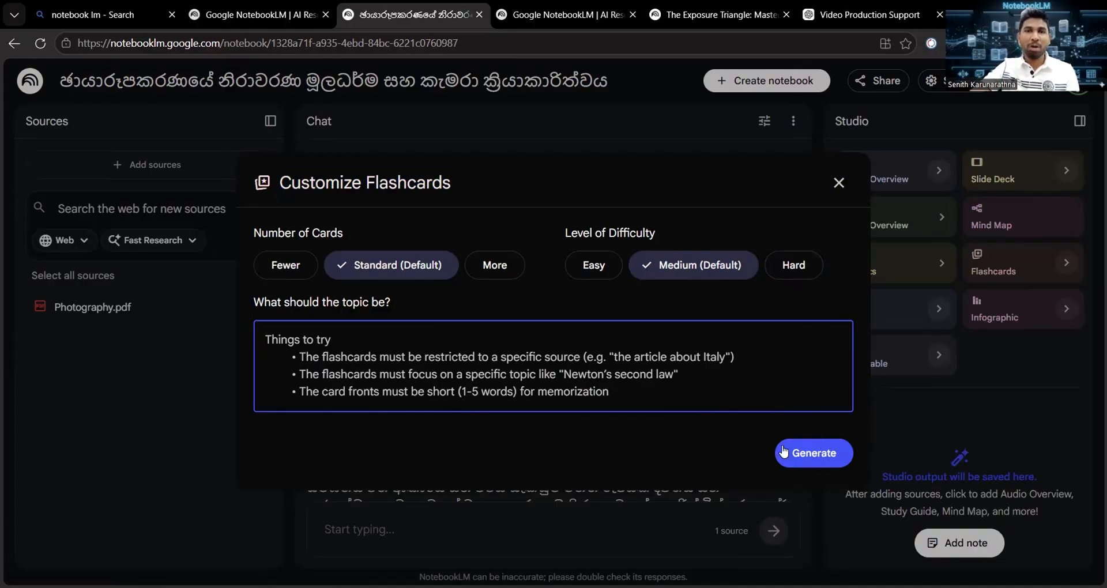
left_click(839, 183)
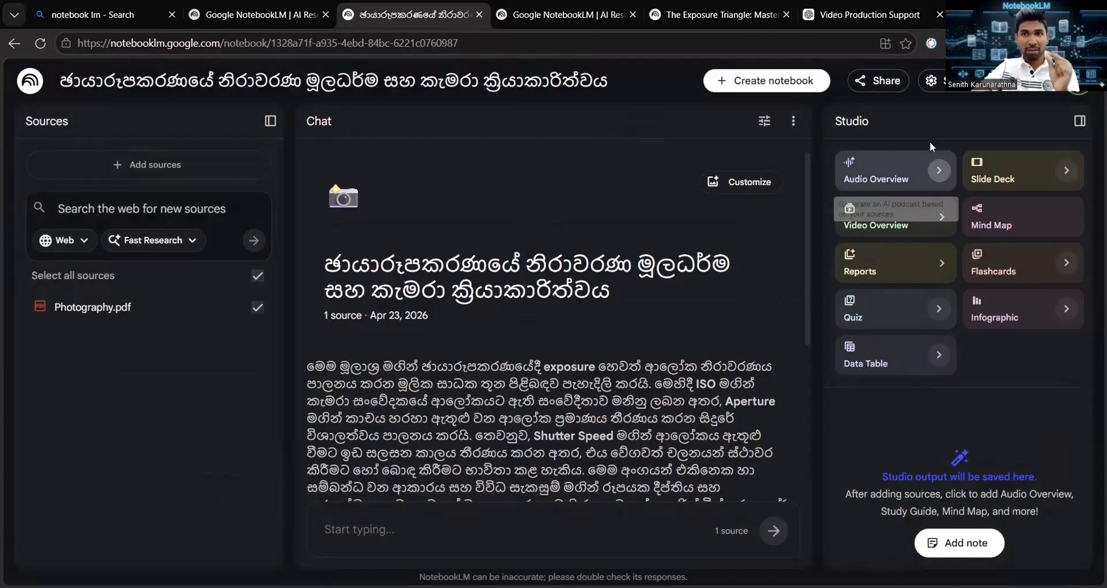
Step: Recheck the output language override in the settings and save it as සිංහල (Sinhala)
left_click(944, 87)
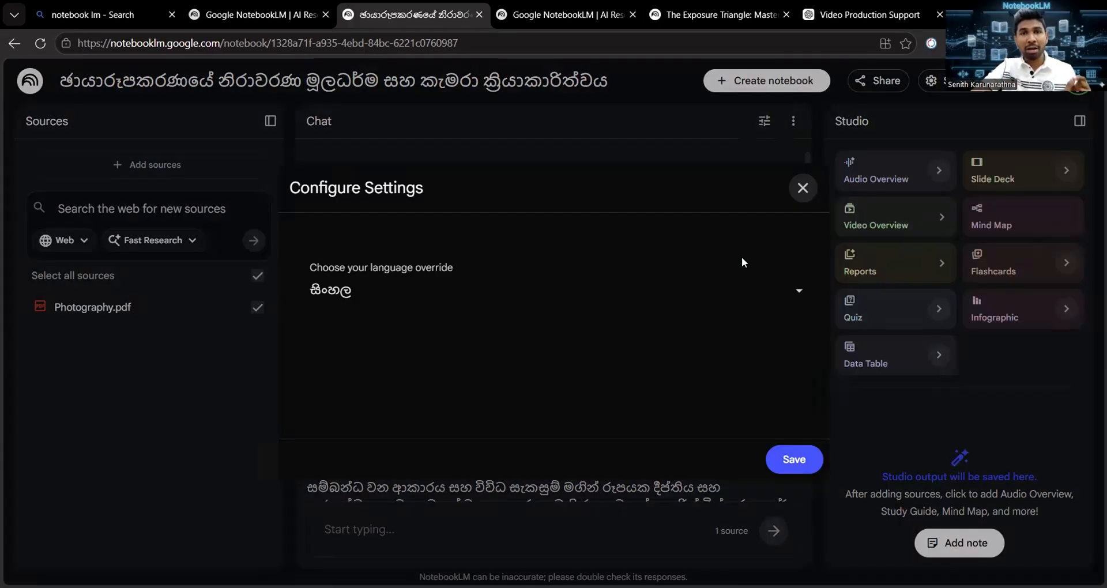
left_click(794, 459)
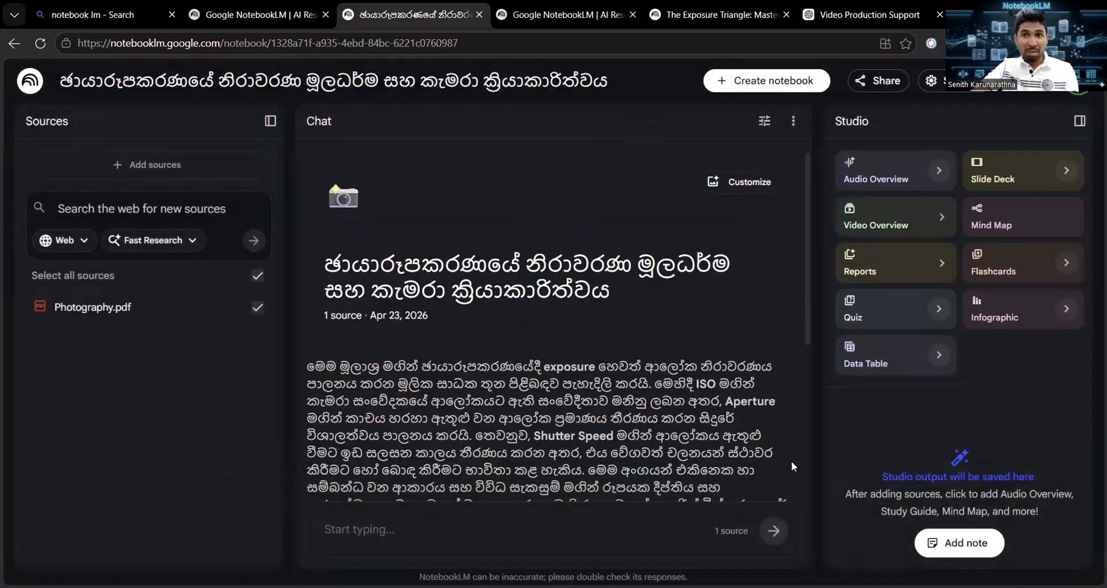
left_click(931, 80)
left_click(960, 223)
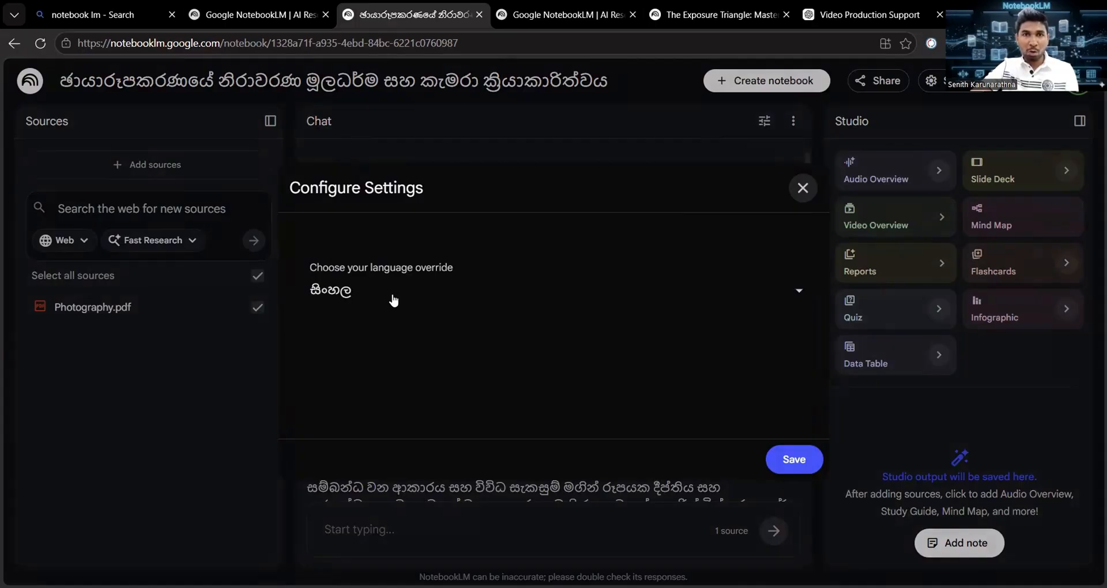
left_click(785, 466)
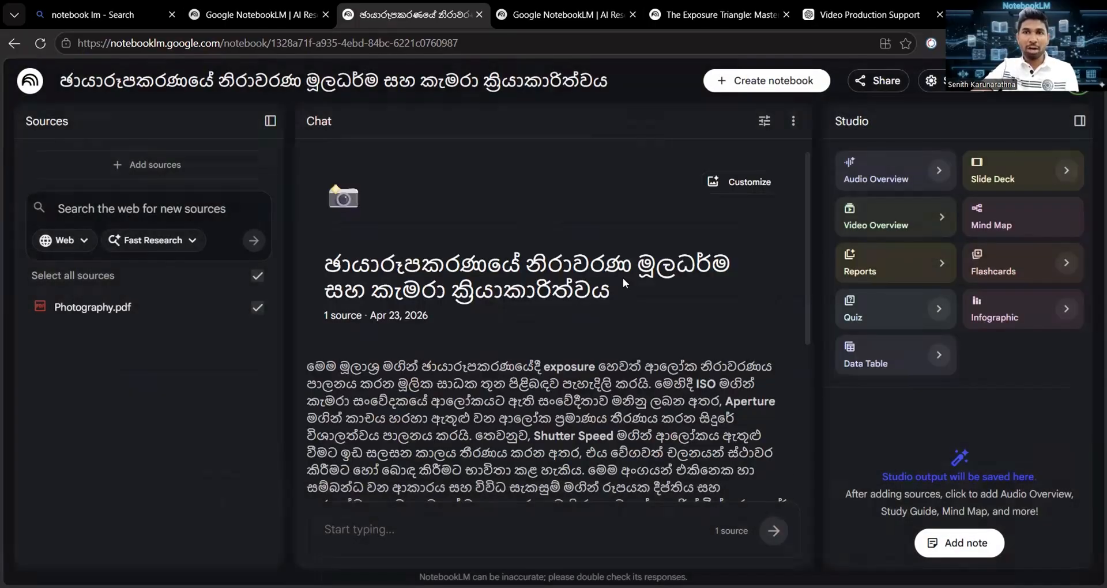
Step: Generate flashcards from the source with the Standard number of cards, Medium difficulty and no specific topic
left_click(1061, 266)
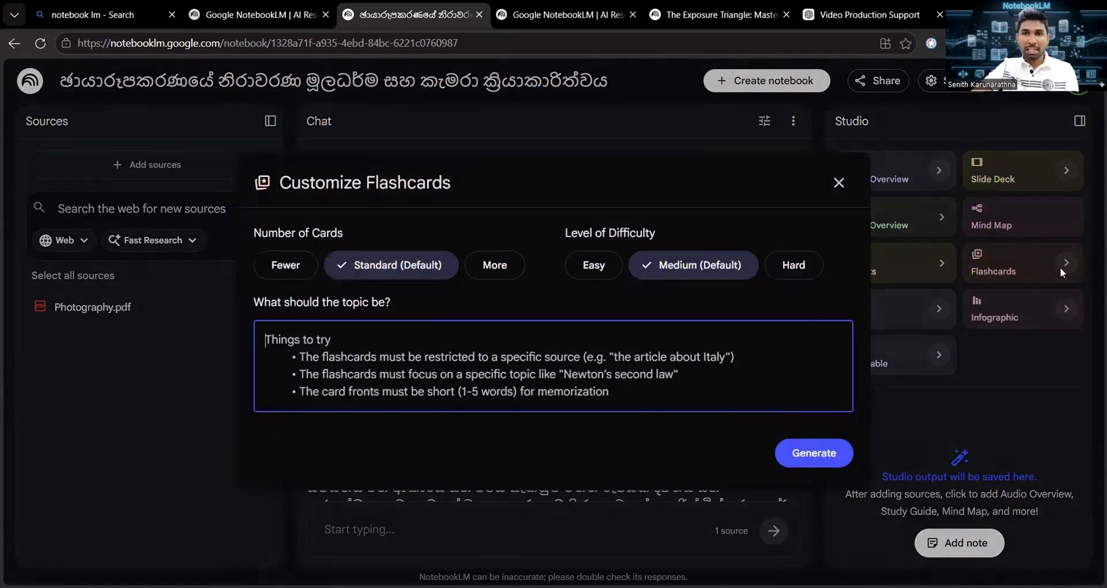
left_click(394, 269)
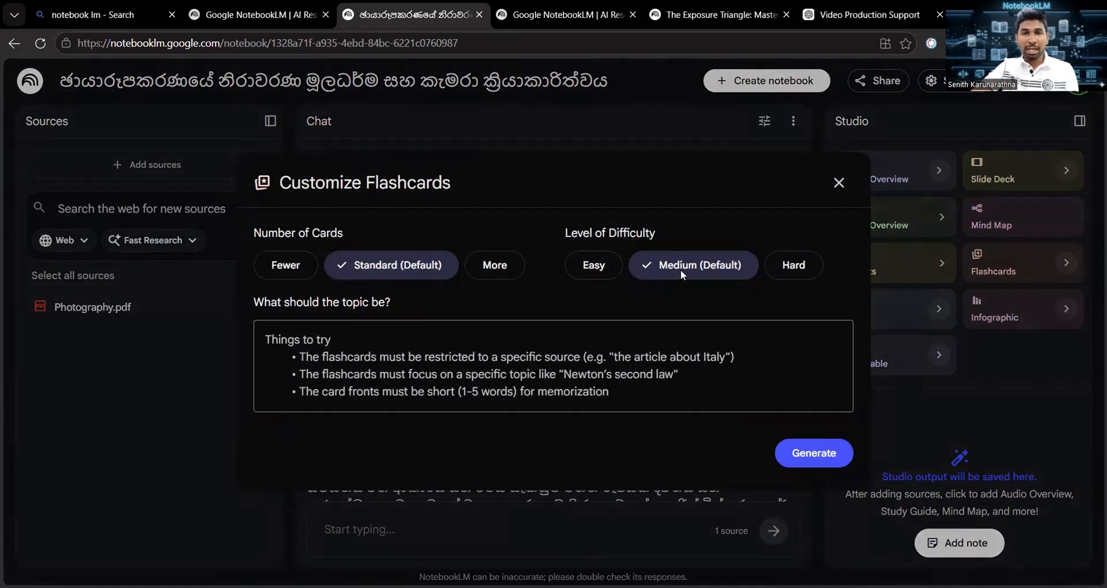
left_click(378, 353)
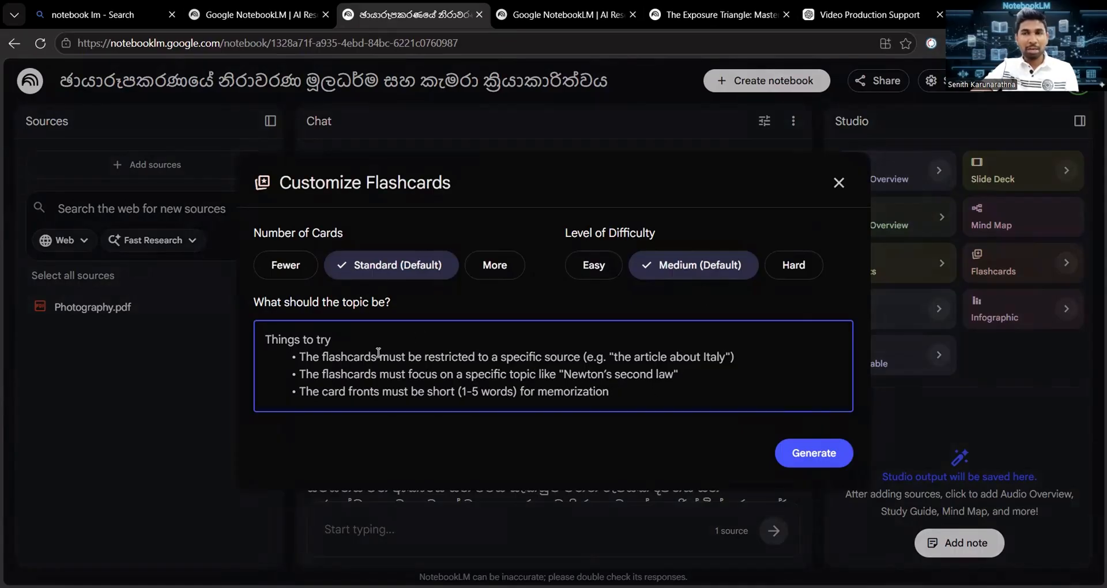
left_click(814, 453)
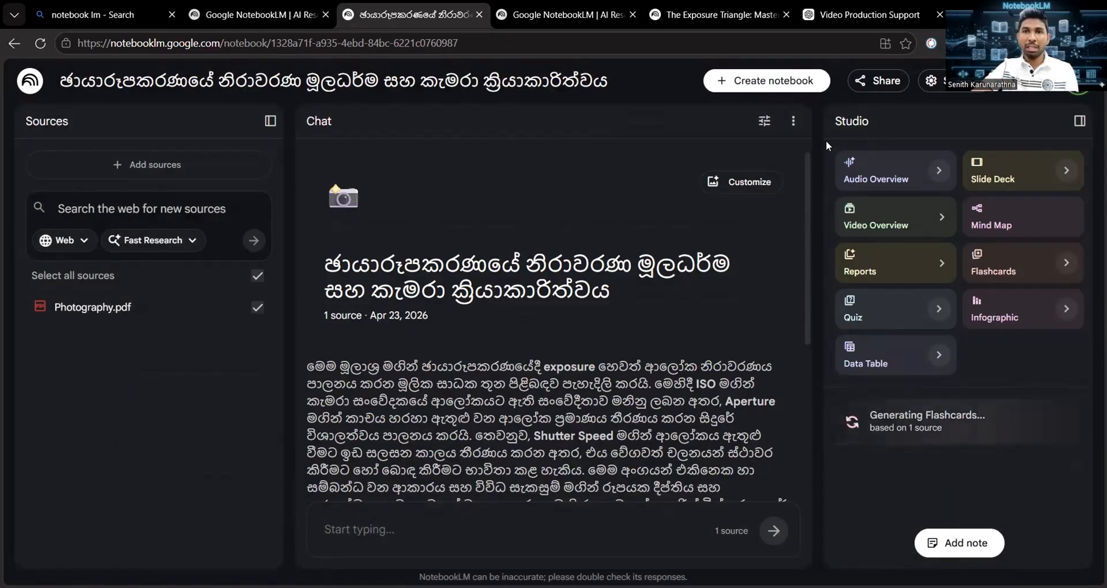
Step: Open the generated photography flashcard set from the notebook's Studio outputs
double_click(870, 121)
left_click(886, 452)
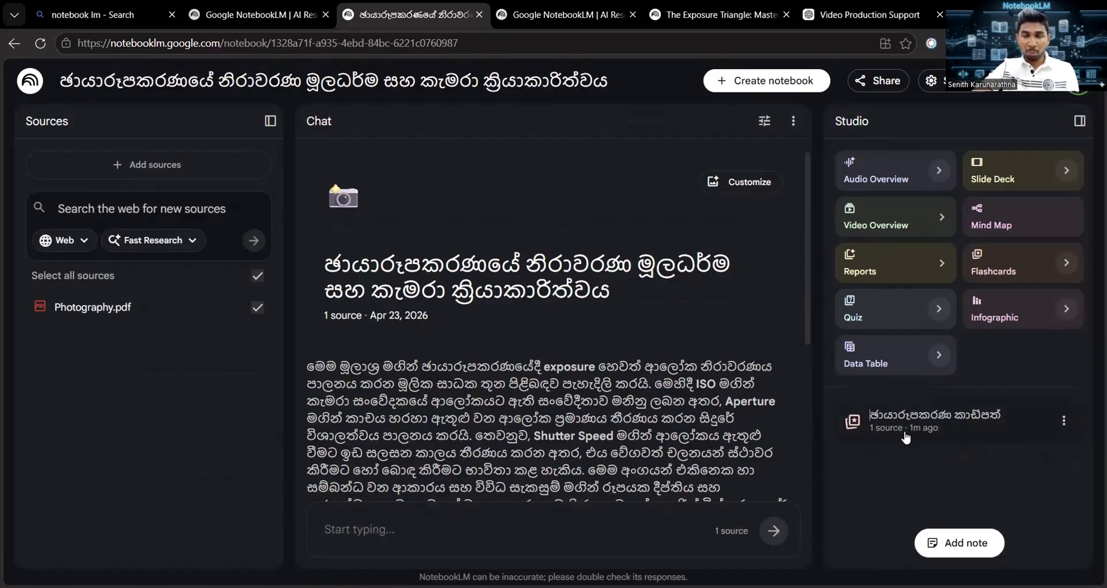
left_click(938, 424)
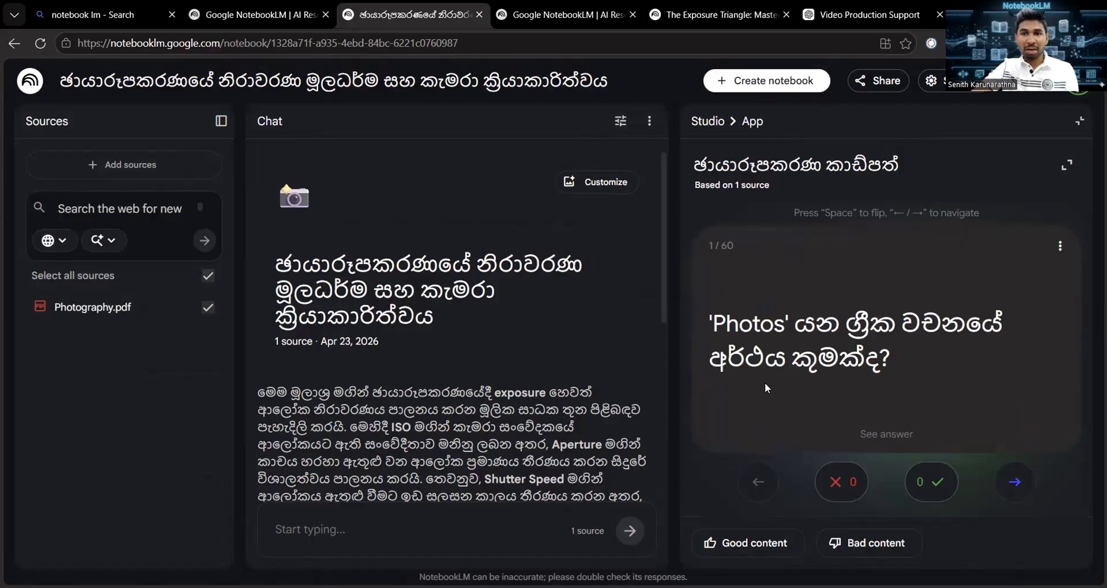
Step: Flip the first flashcard back and forth to examine its question and answer
left_click(887, 435)
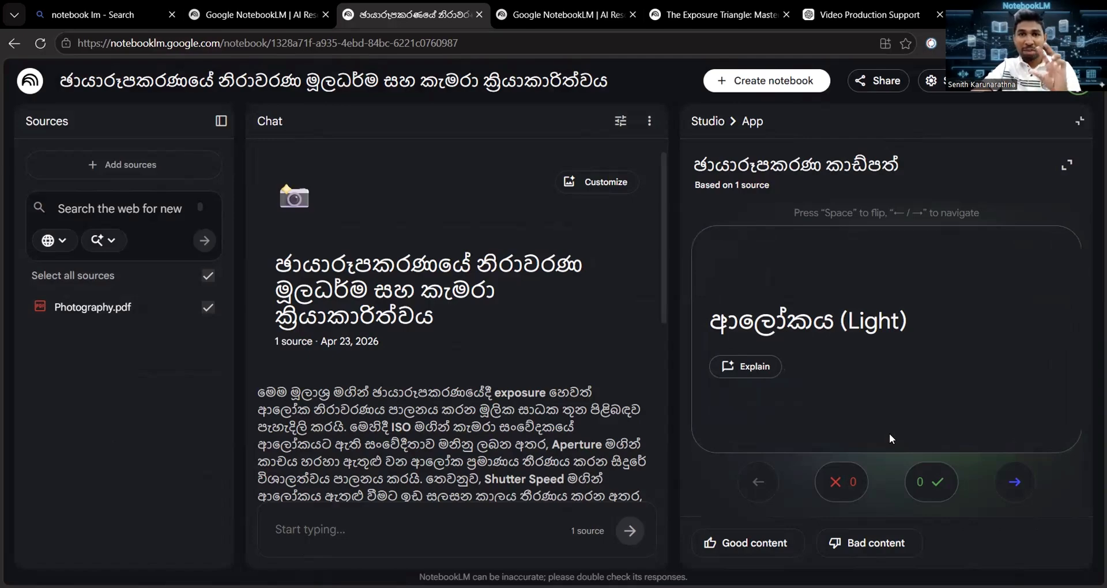
left_click(865, 416)
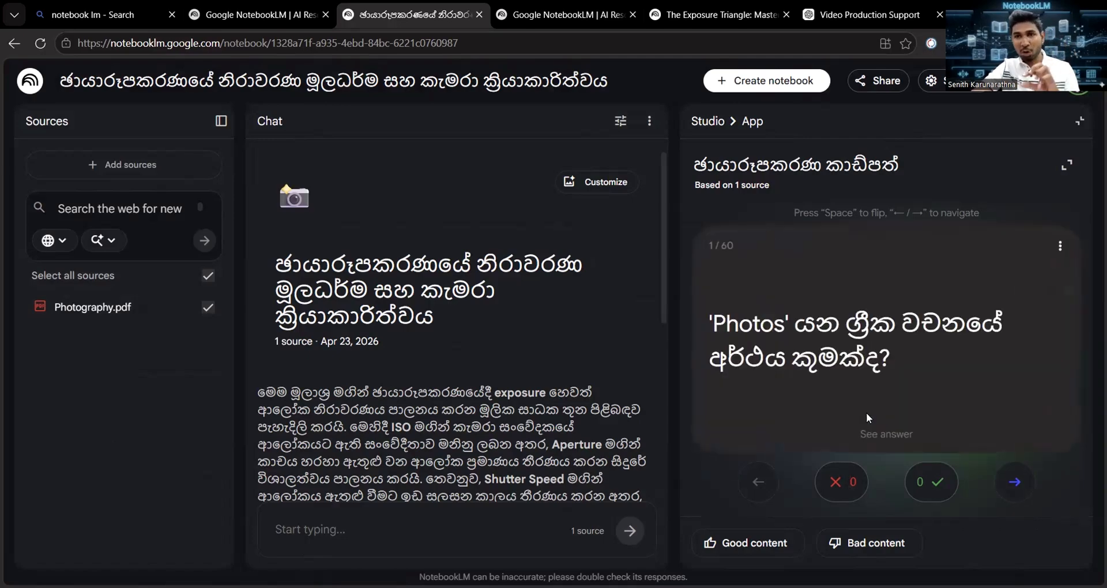
left_click(884, 440)
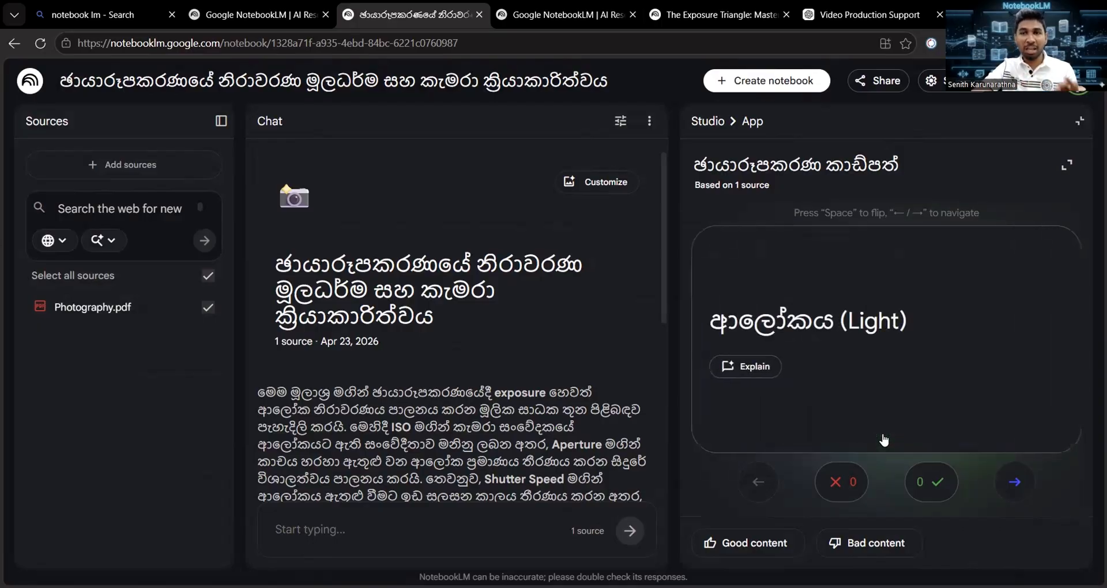
left_click(885, 438)
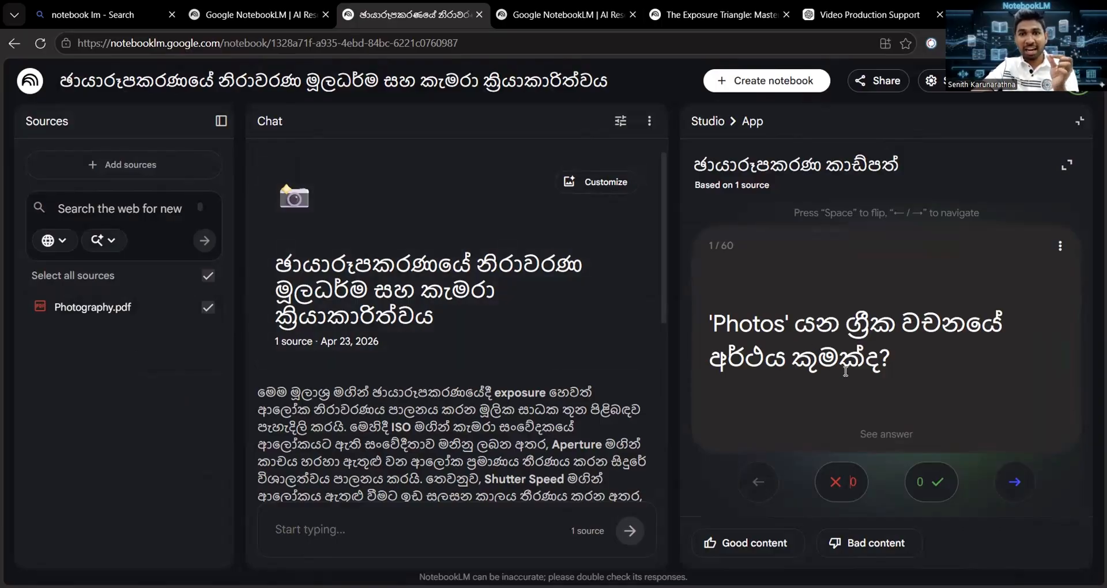
left_click_drag(711, 324, 927, 385)
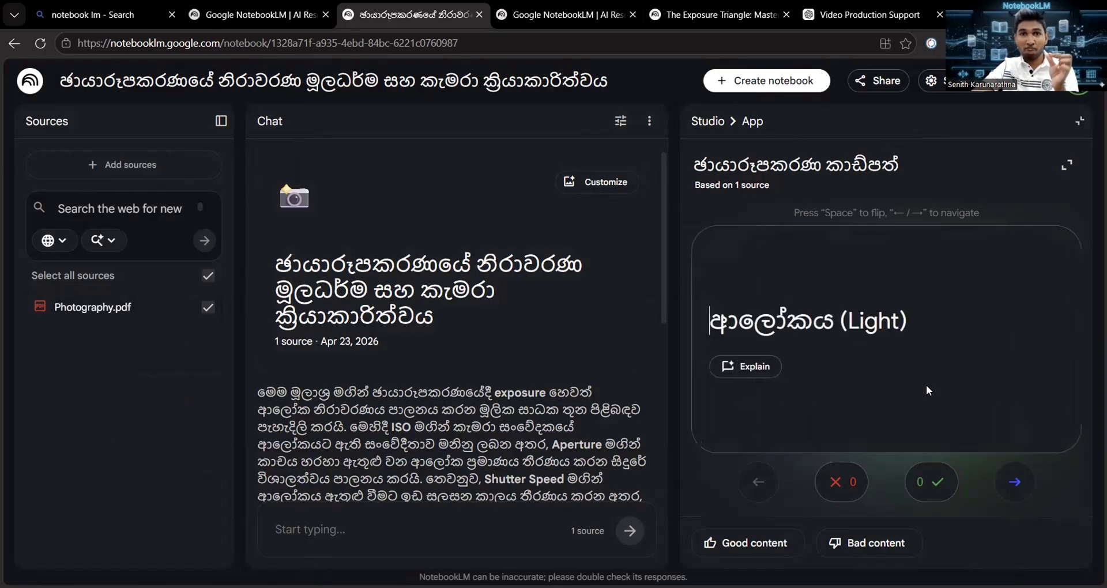
left_click(814, 282)
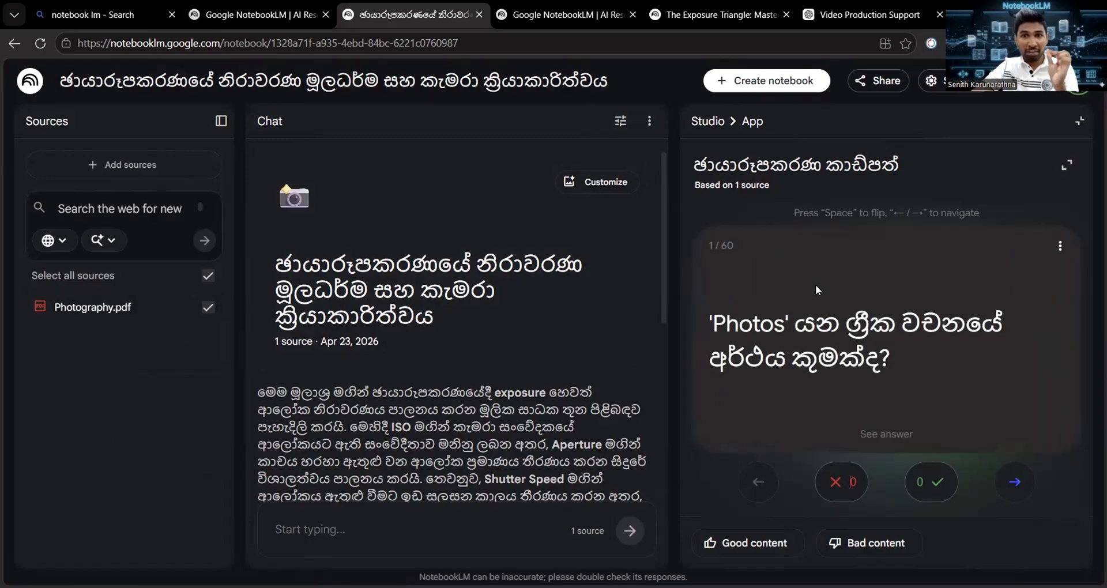
left_click_drag(710, 323, 900, 369)
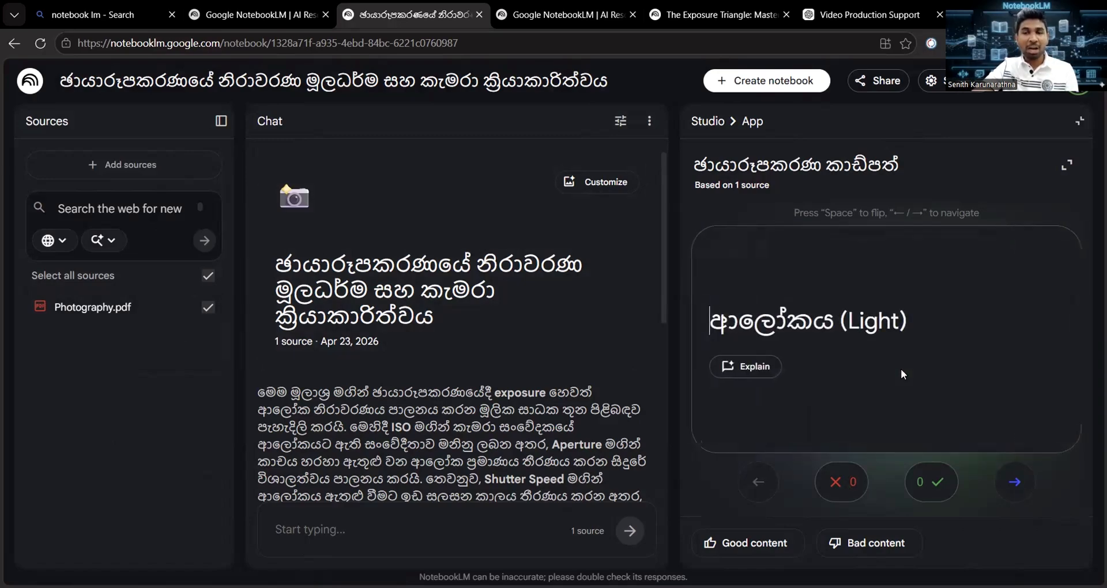
left_click(973, 352)
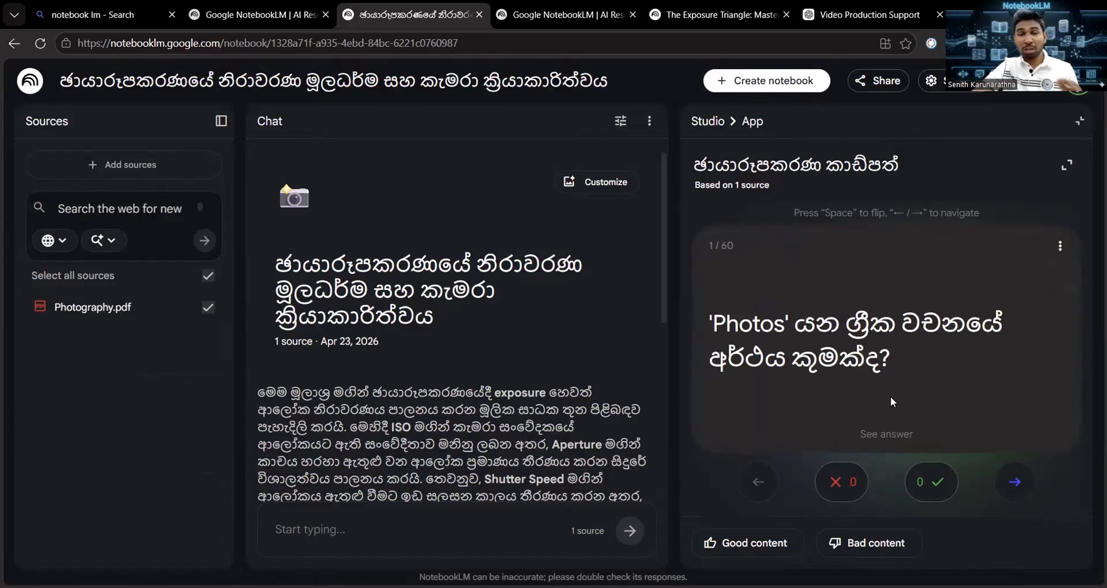
left_click(882, 438)
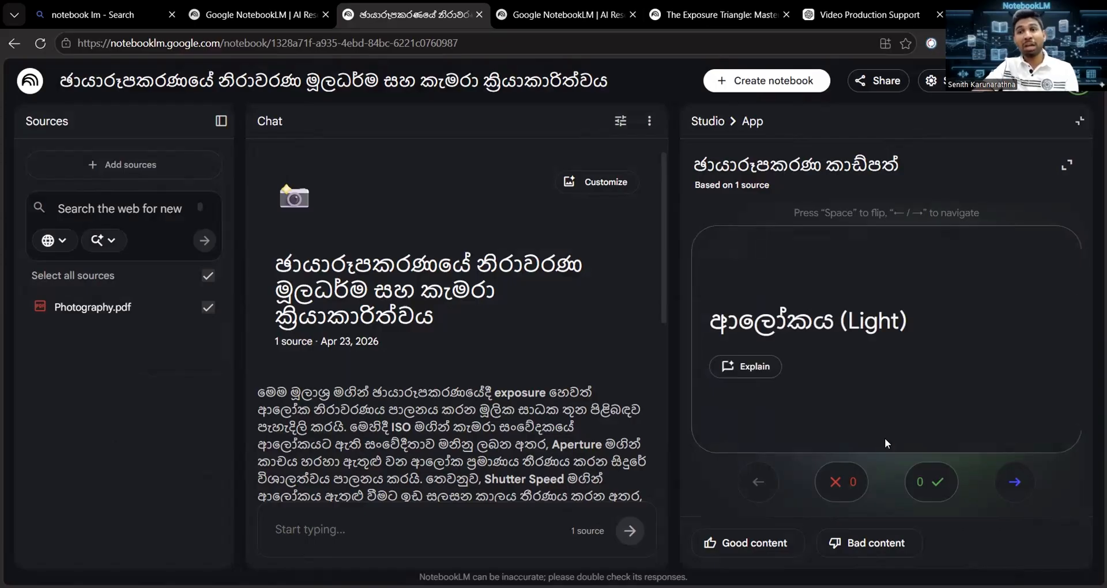
Step: Mark the first flashcard as correct, and page forward to card 5 and back to card 2
left_click(894, 413)
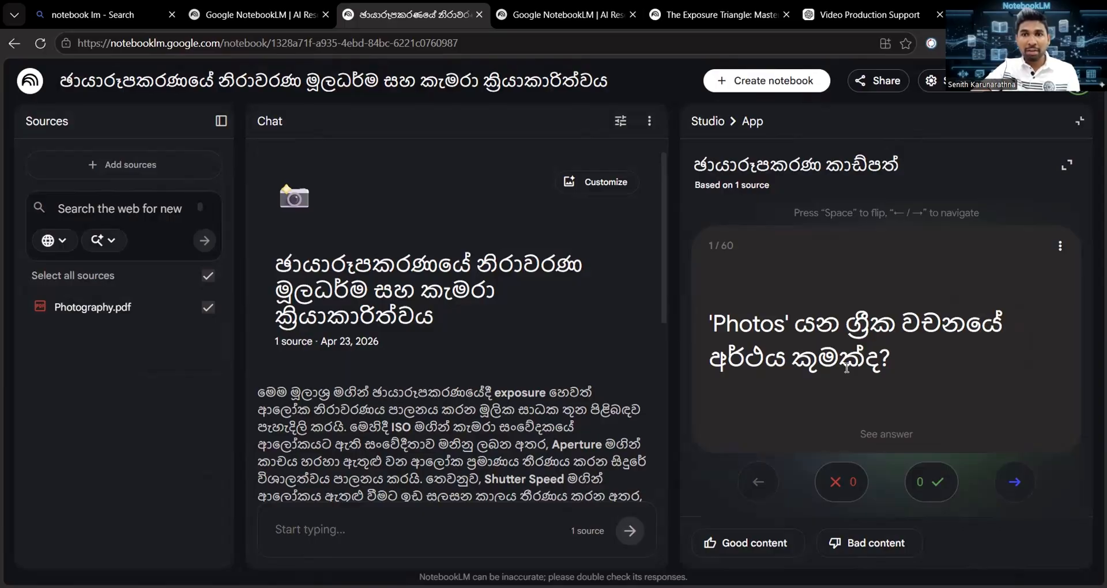
left_click(928, 490)
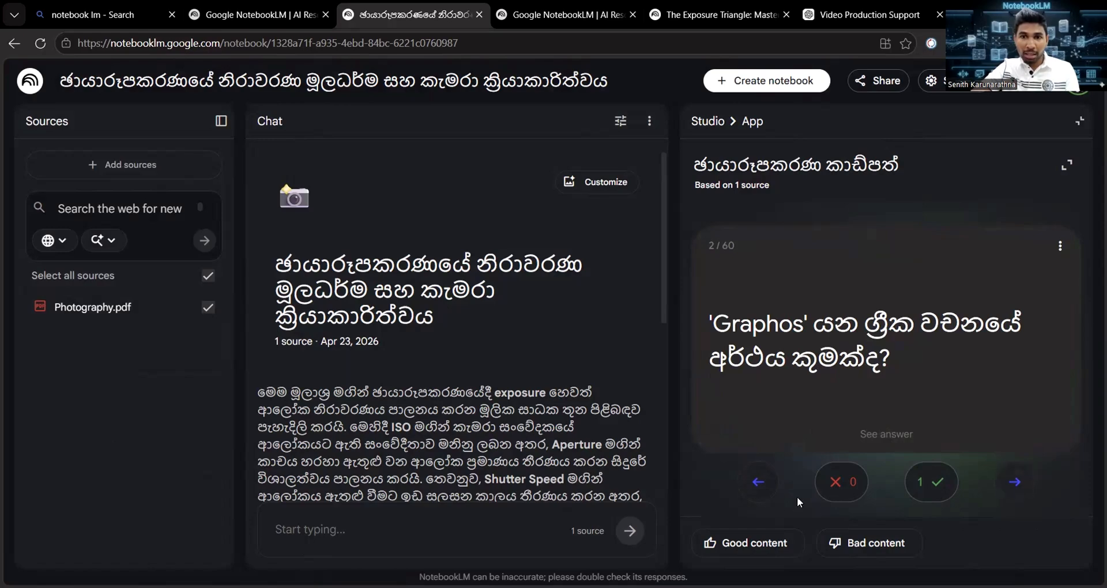
left_click(1020, 493)
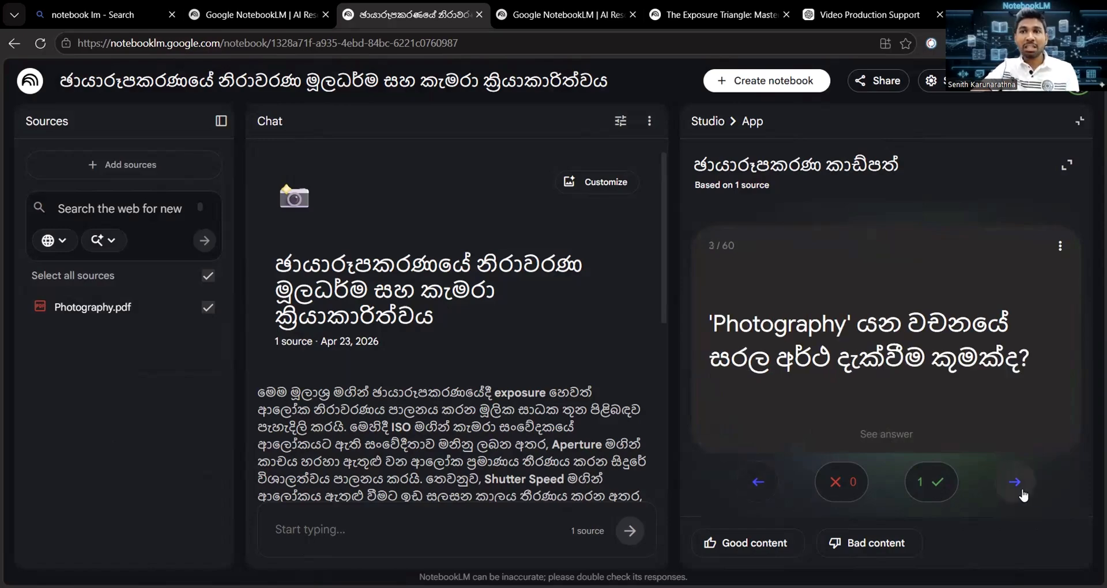
left_click(761, 483)
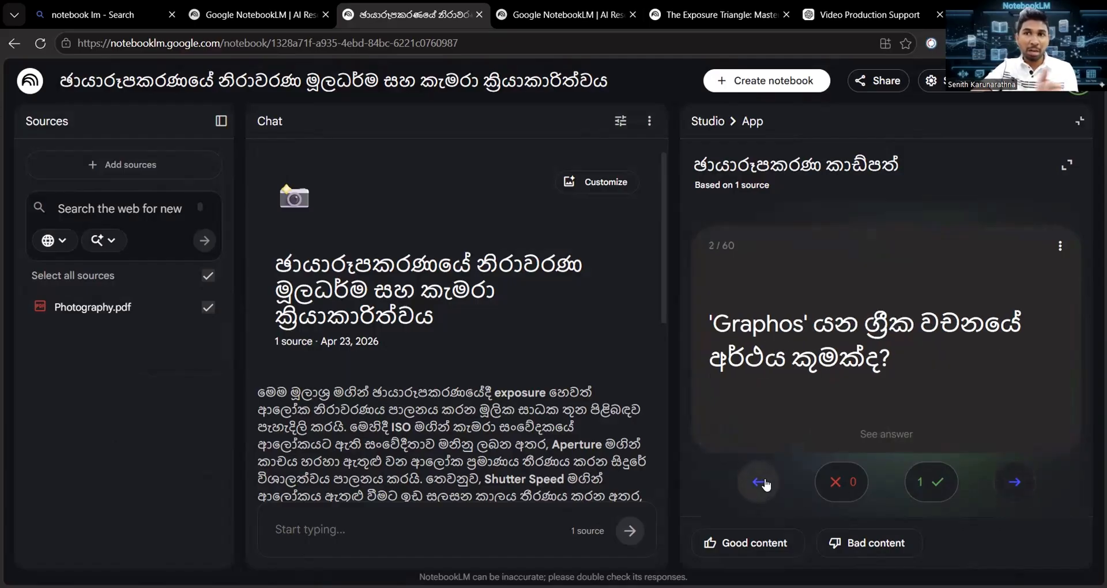
left_click(1013, 489)
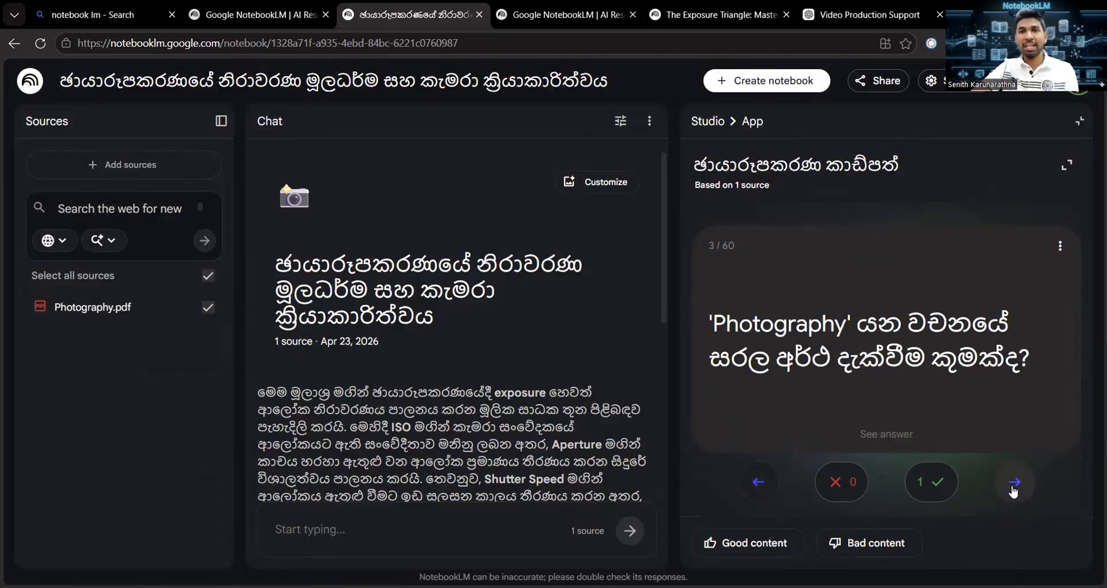
left_click(1014, 489)
left_click(1014, 489)
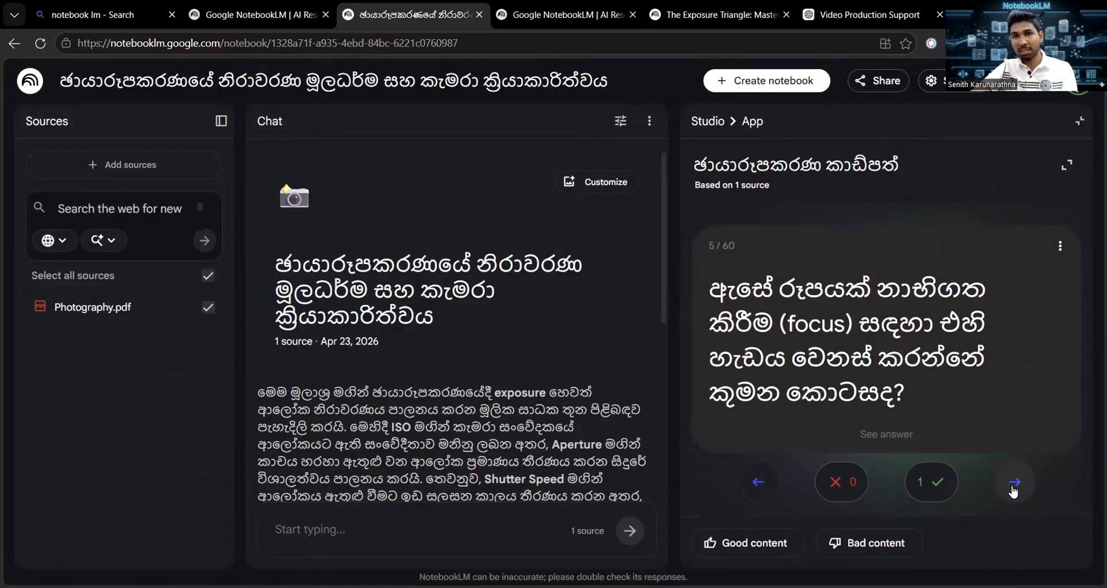
left_click(769, 484)
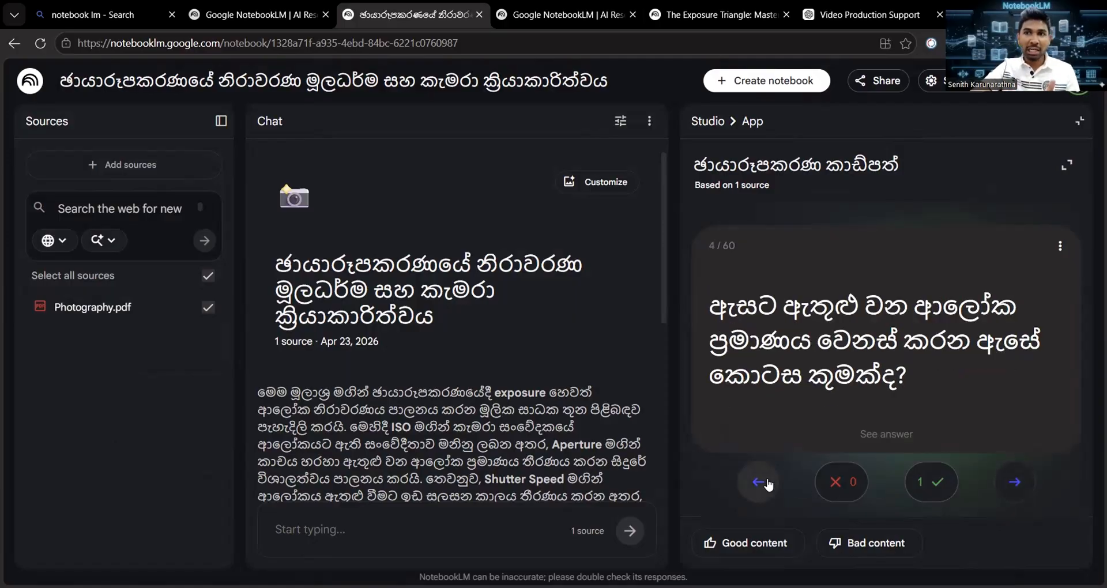
left_click(769, 484)
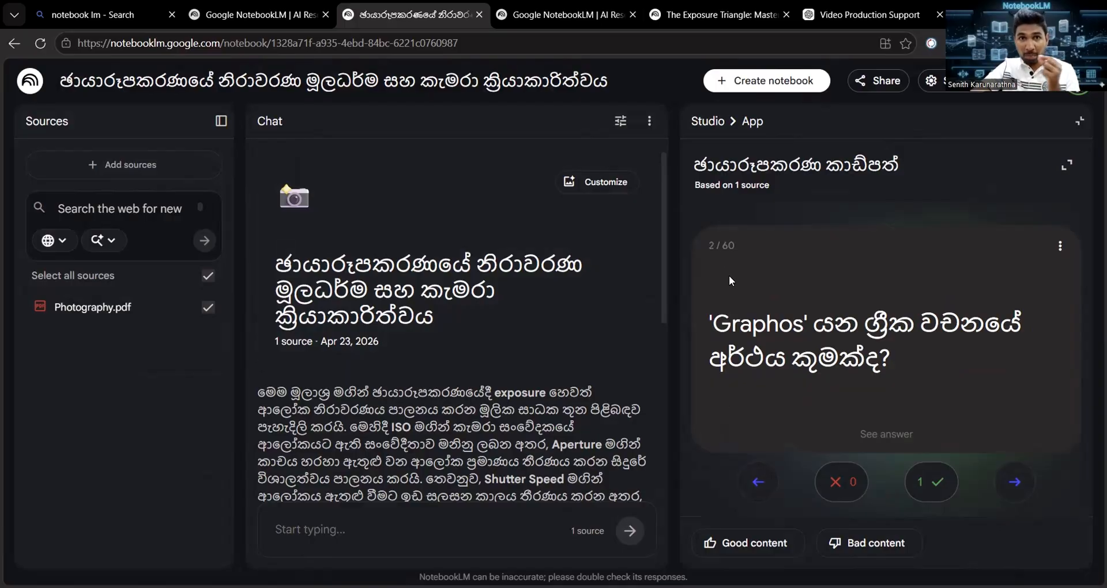
Step: Grade flashcard 2 as missed, card 5 as correct and card 7 as missed, skipping the cards between them
left_click(855, 500)
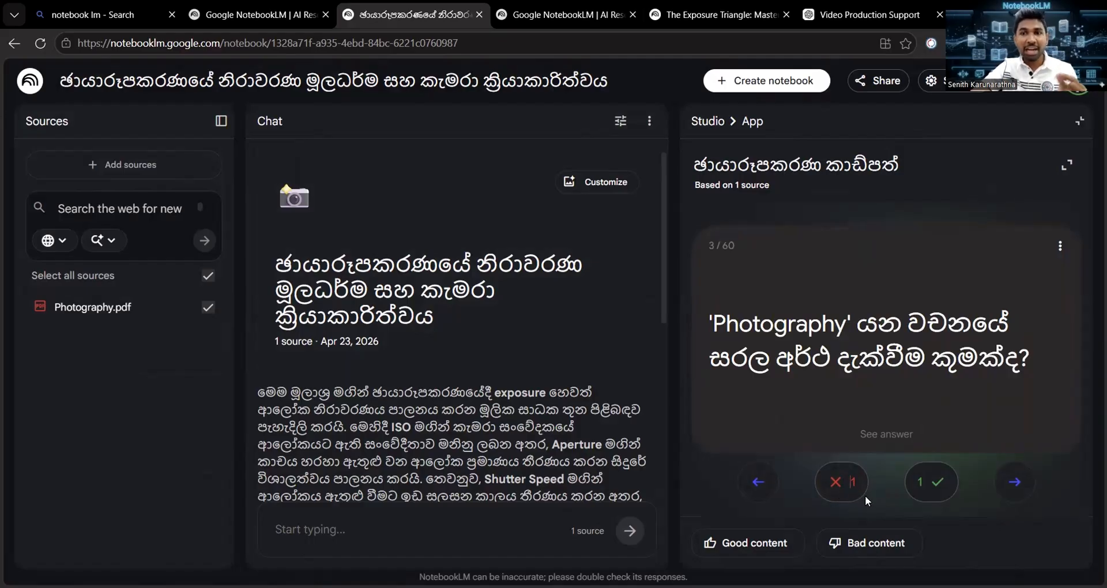
left_click(1016, 483)
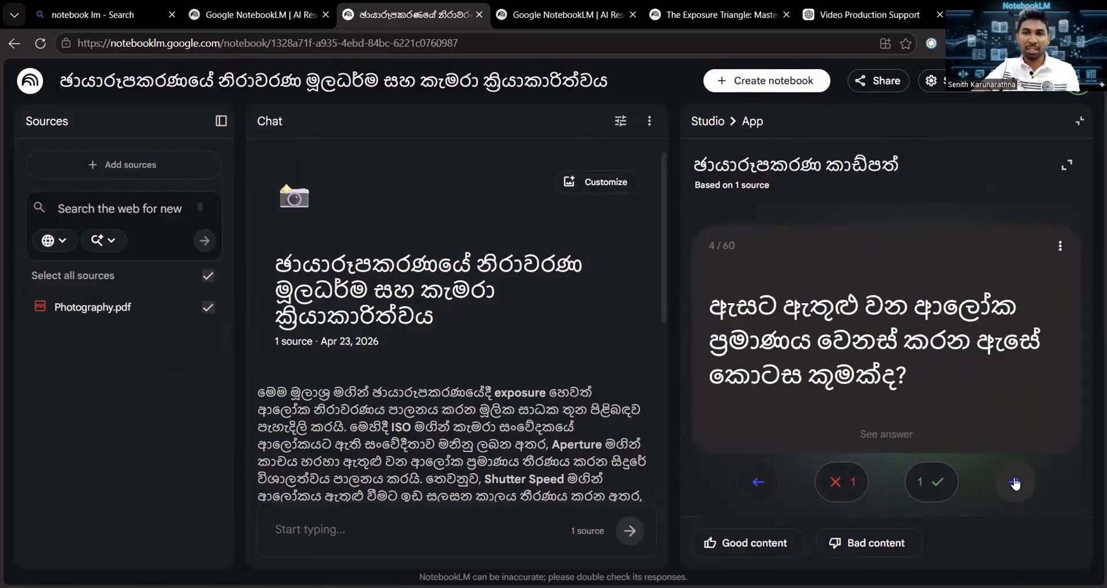
left_click(1016, 483)
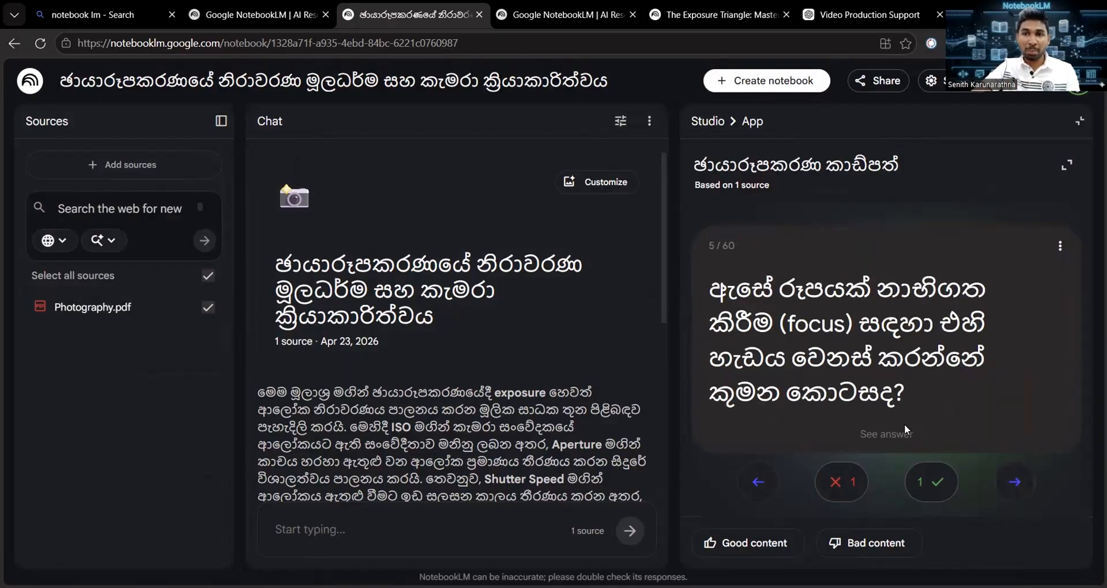
left_click(930, 480)
left_click(1016, 483)
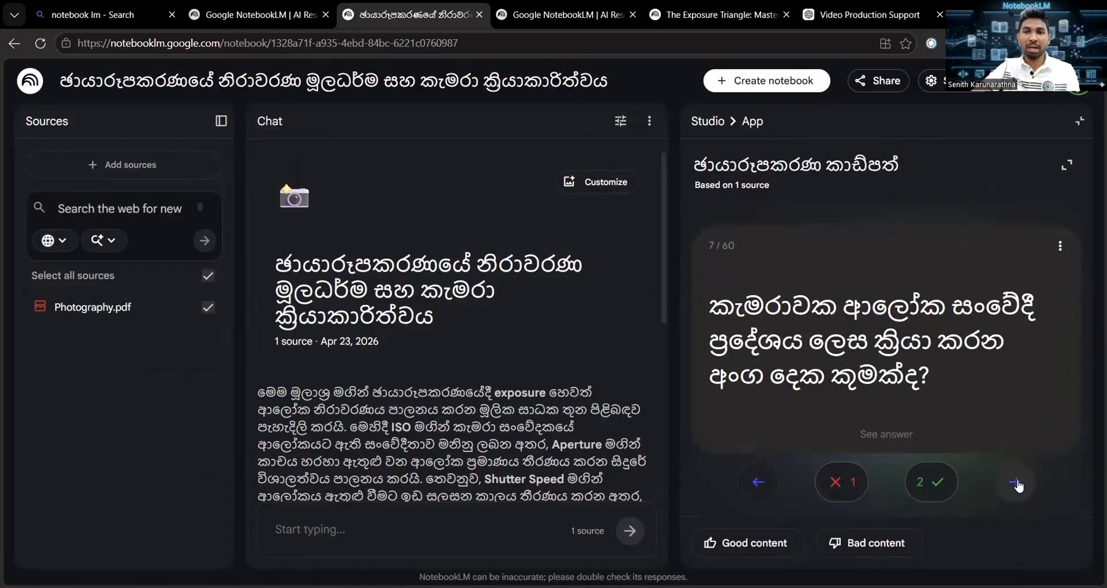
left_click(858, 489)
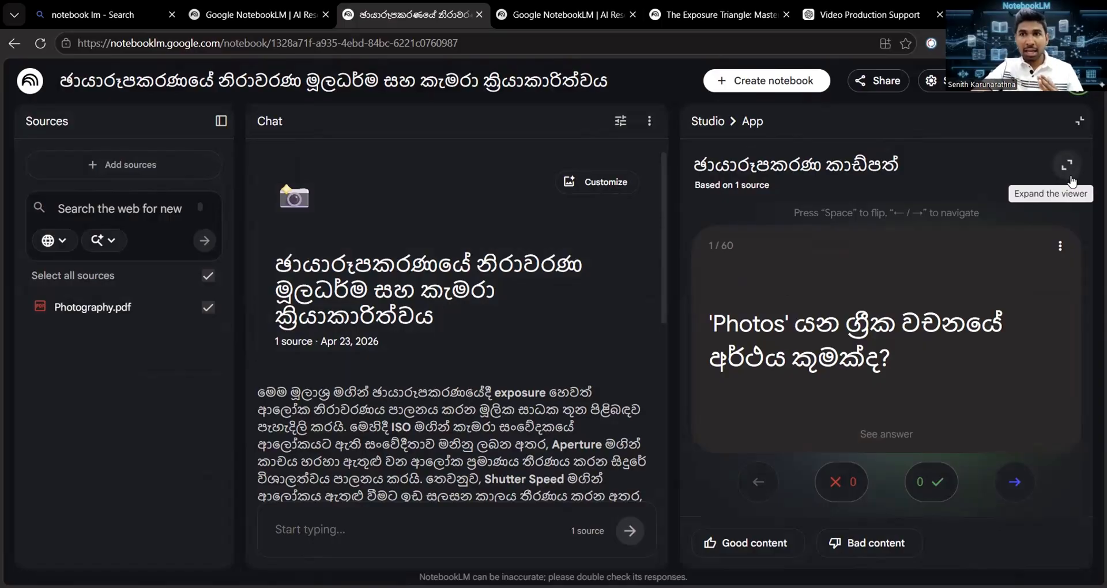
Step: View the flashcard set in the expanded viewer, return to the normal size and look over the set's options
left_click(1068, 168)
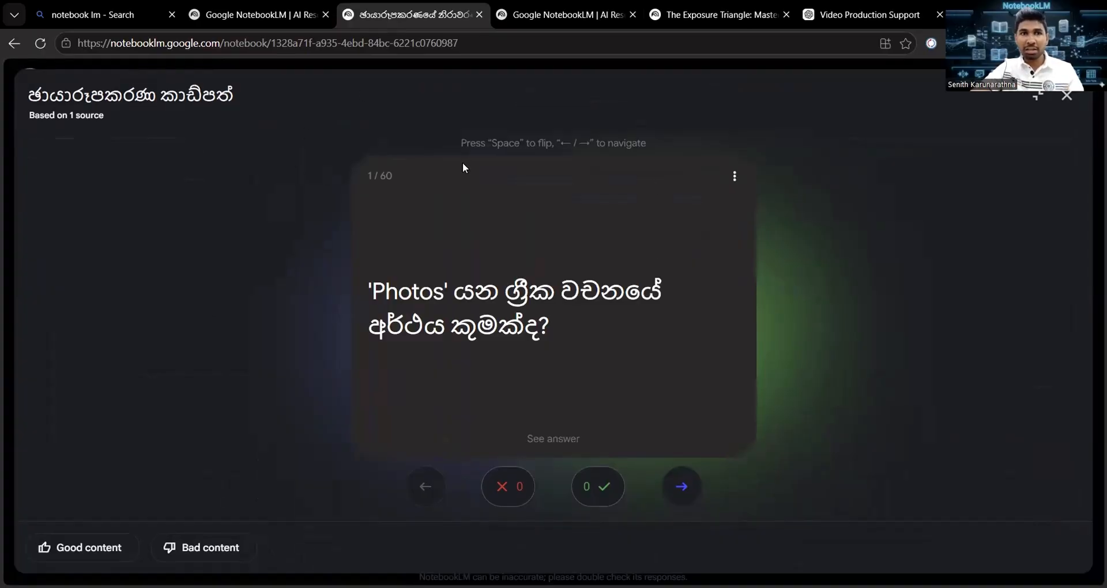
left_click(1036, 103)
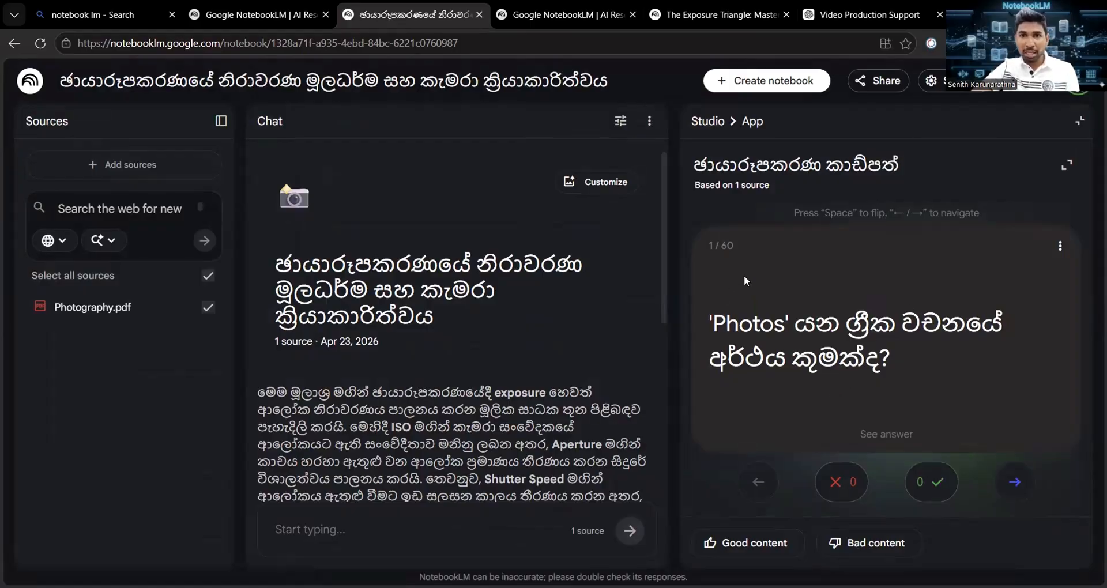
left_click(1059, 246)
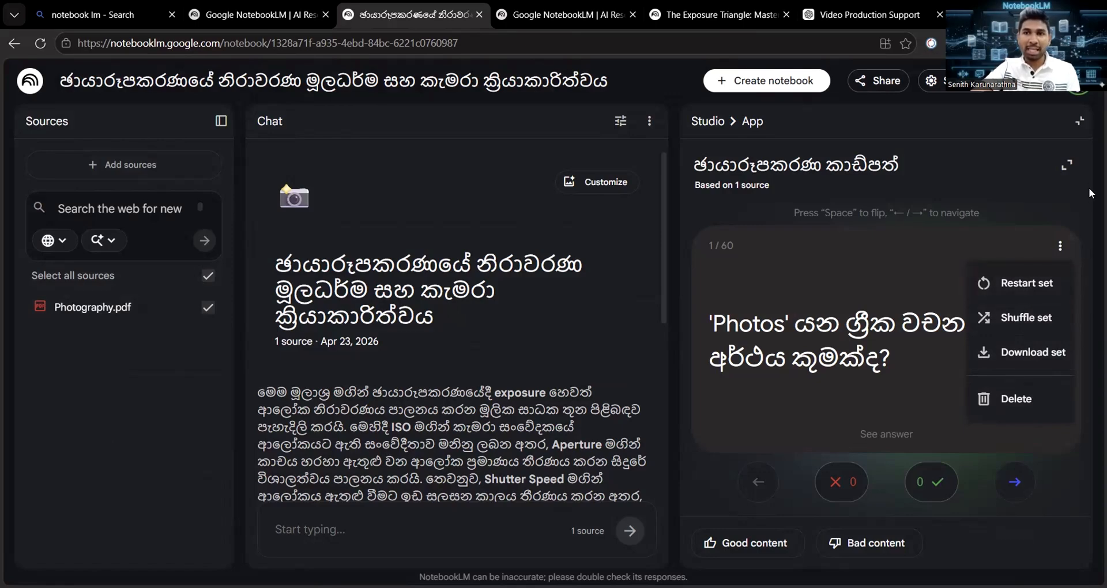
left_click(720, 486)
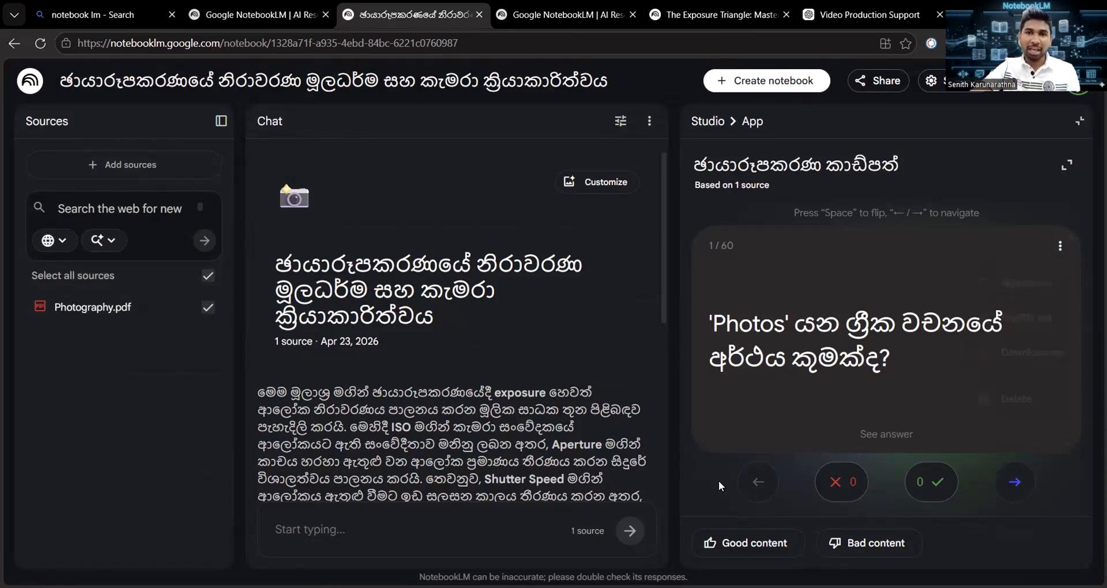
Step: Grade flashcards 1 and 5 as correct and card 3 as missed, skipping cards 2 and 4
left_click(935, 483)
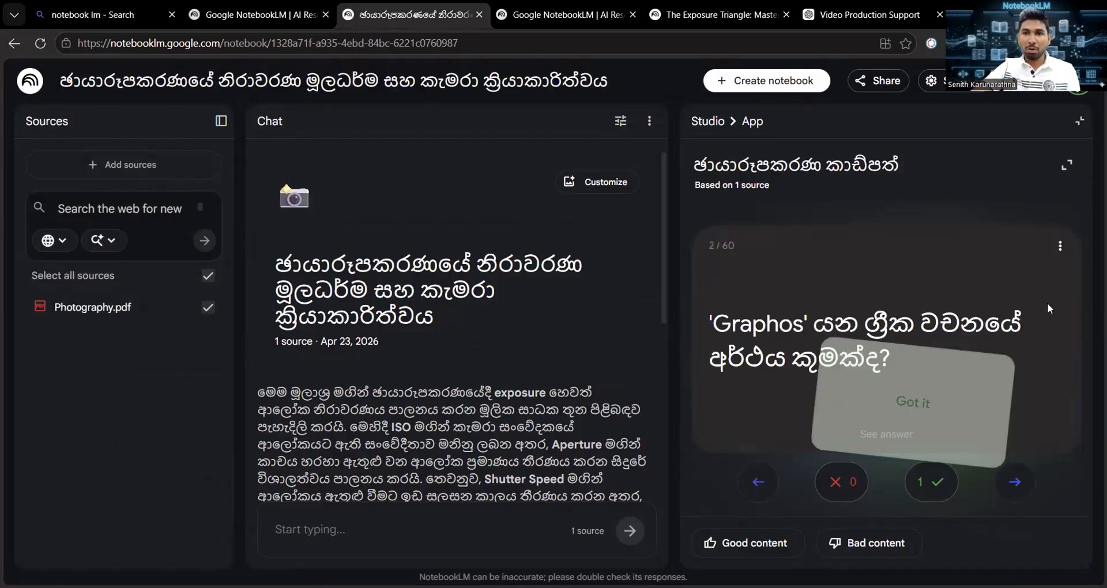
left_click(1015, 482)
left_click(858, 494)
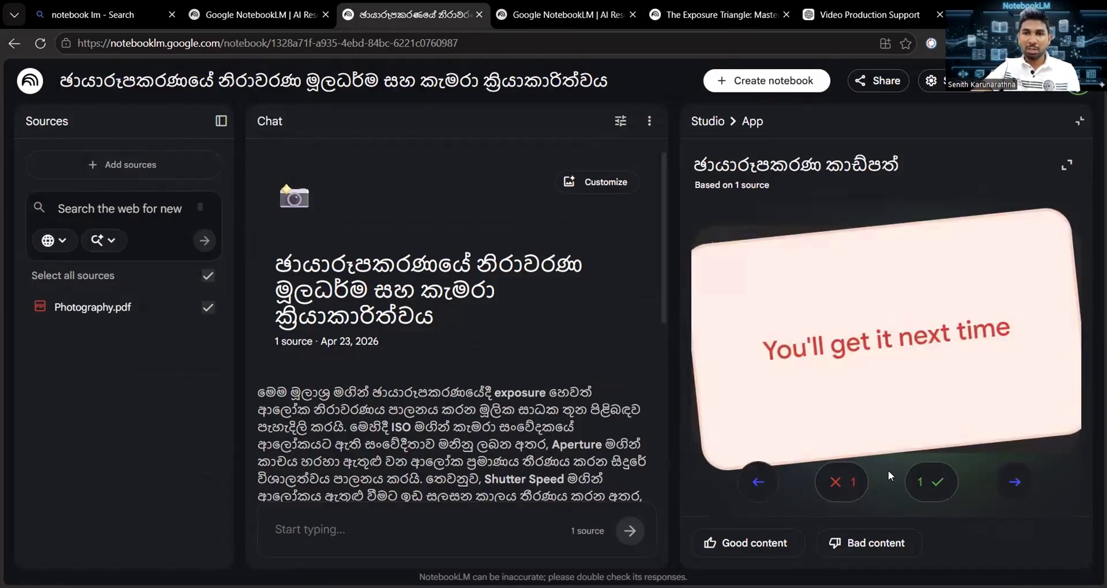
left_click(1014, 482)
left_click(931, 483)
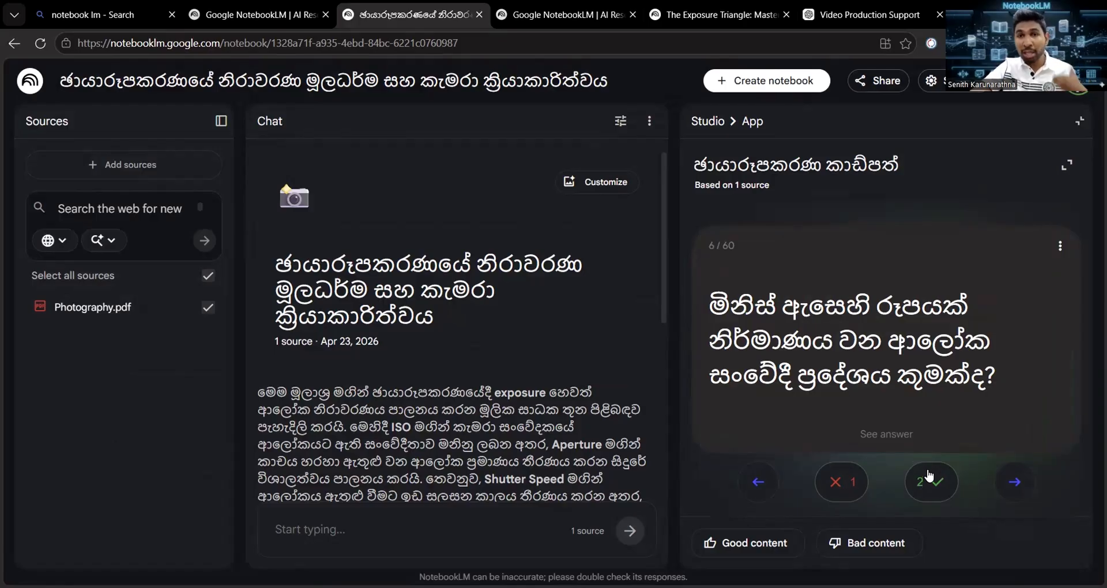
Step: Restart the flashcard set from the first card and shuffle its order
left_click(1058, 249)
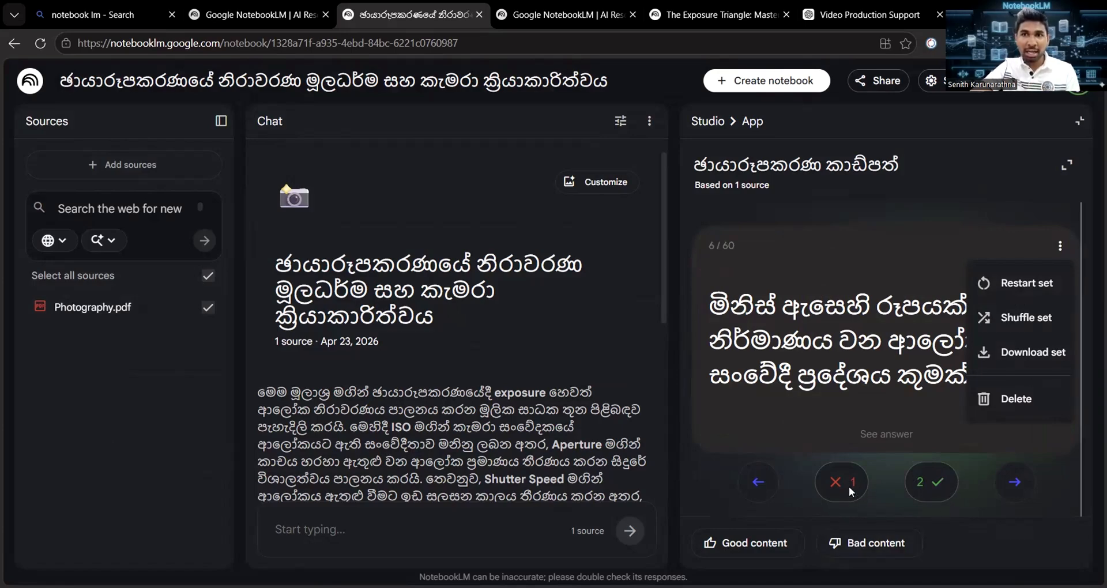
left_click(1038, 292)
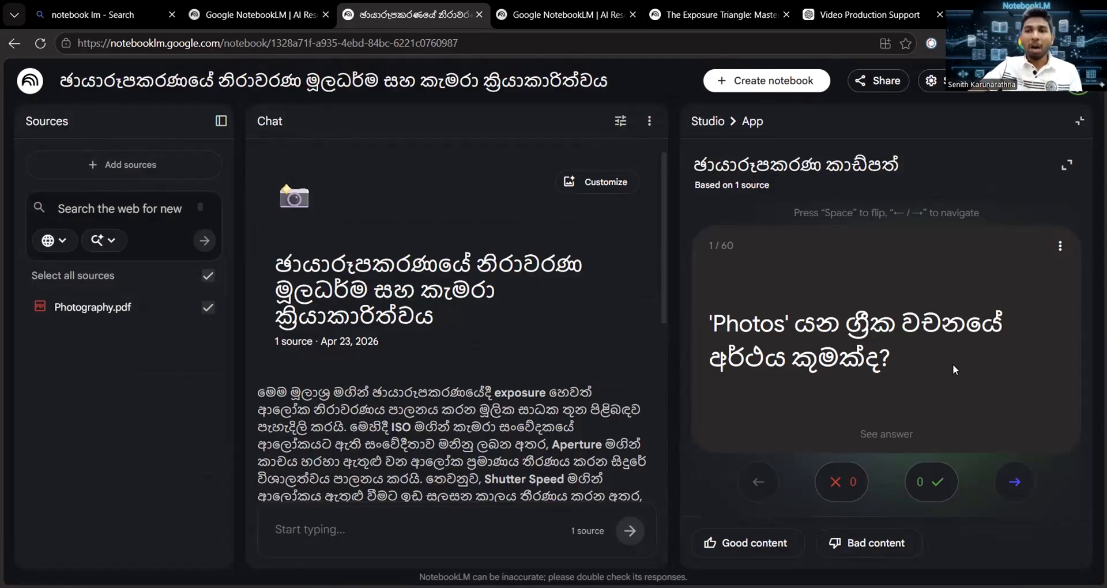
left_click(1061, 246)
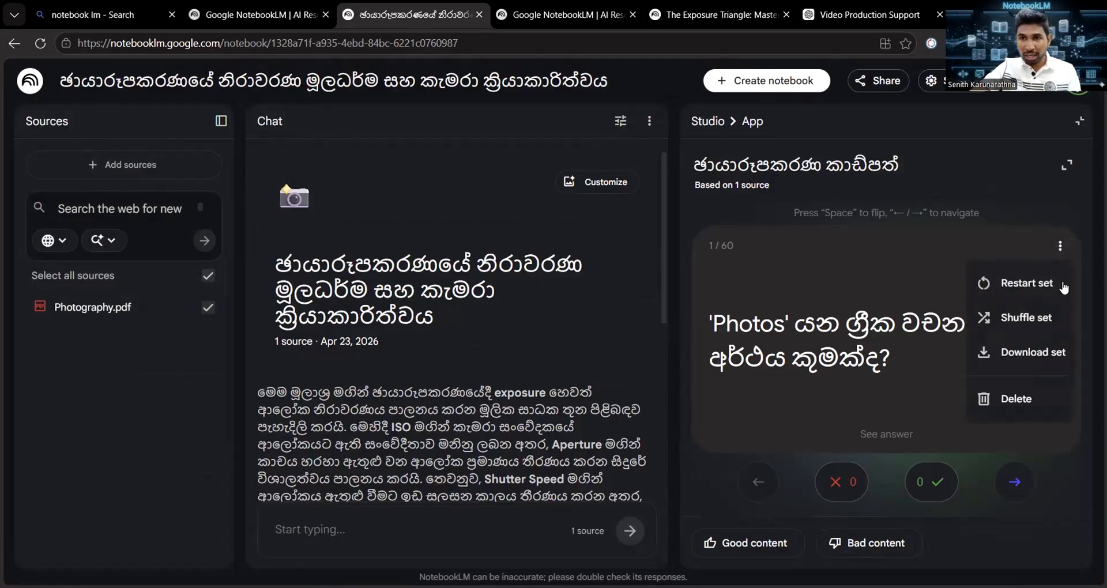
left_click(1022, 324)
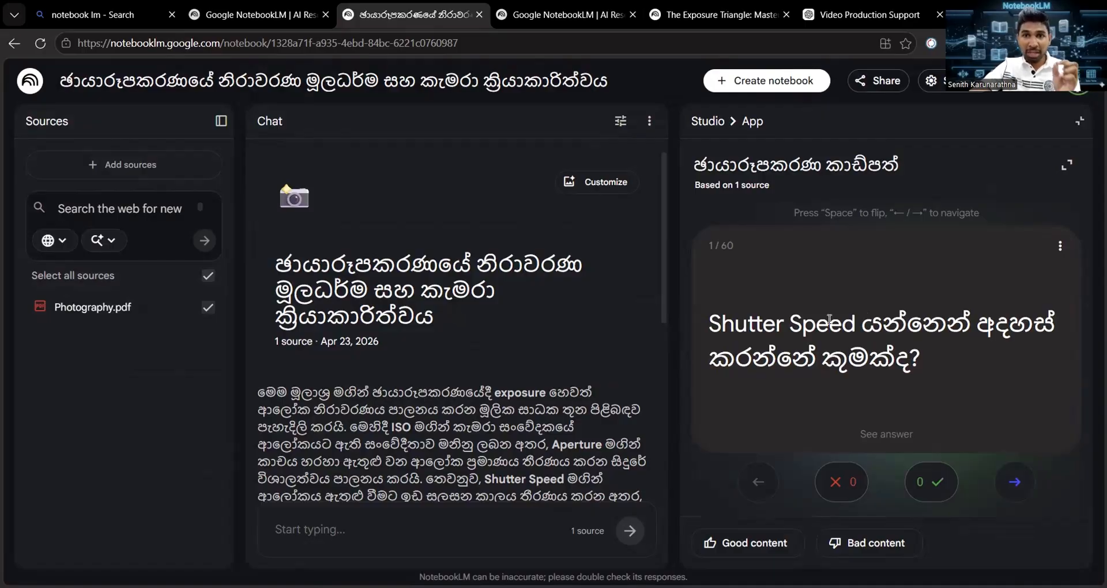
Step: Page through the shuffled flashcards up to card 16 and back, and examine the first card's question
left_click(1014, 482)
left_click(1013, 481)
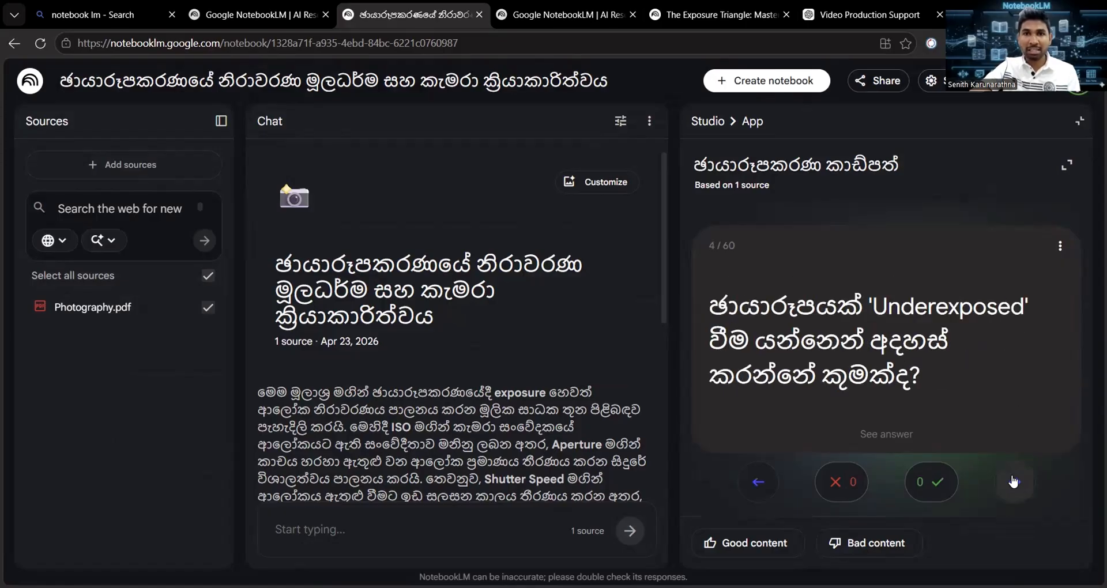
left_click(1014, 481)
left_click(1014, 482)
left_click(1013, 481)
left_click(1013, 482)
left_click(1014, 482)
left_click(1014, 481)
left_click(1013, 481)
left_click(1014, 482)
left_click(1014, 482)
left_click(1013, 481)
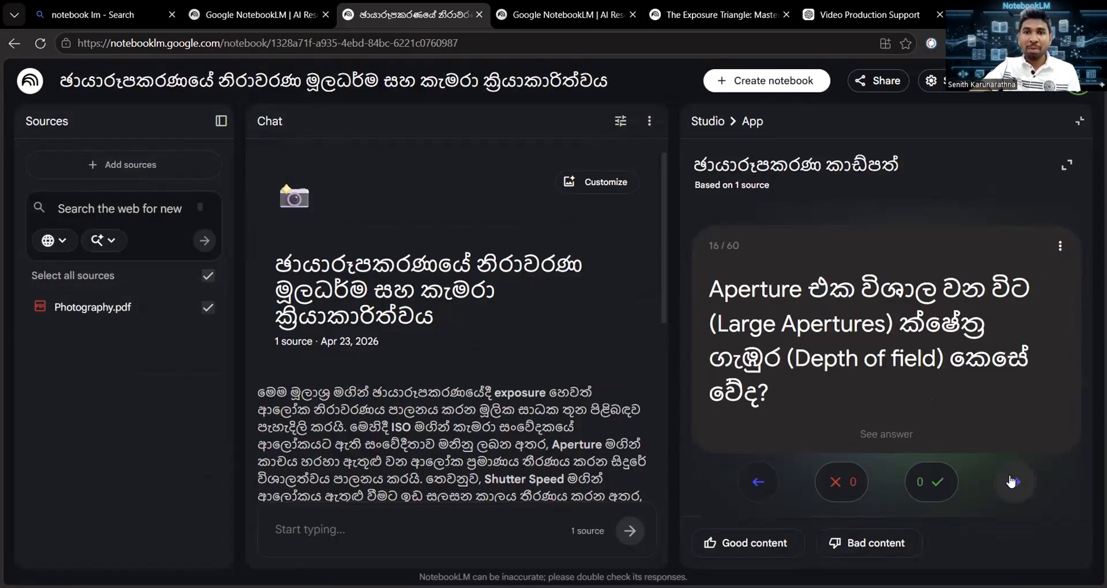
left_click(766, 481)
left_click(767, 482)
left_click(767, 482)
left_click(767, 481)
left_click(767, 481)
left_click(766, 482)
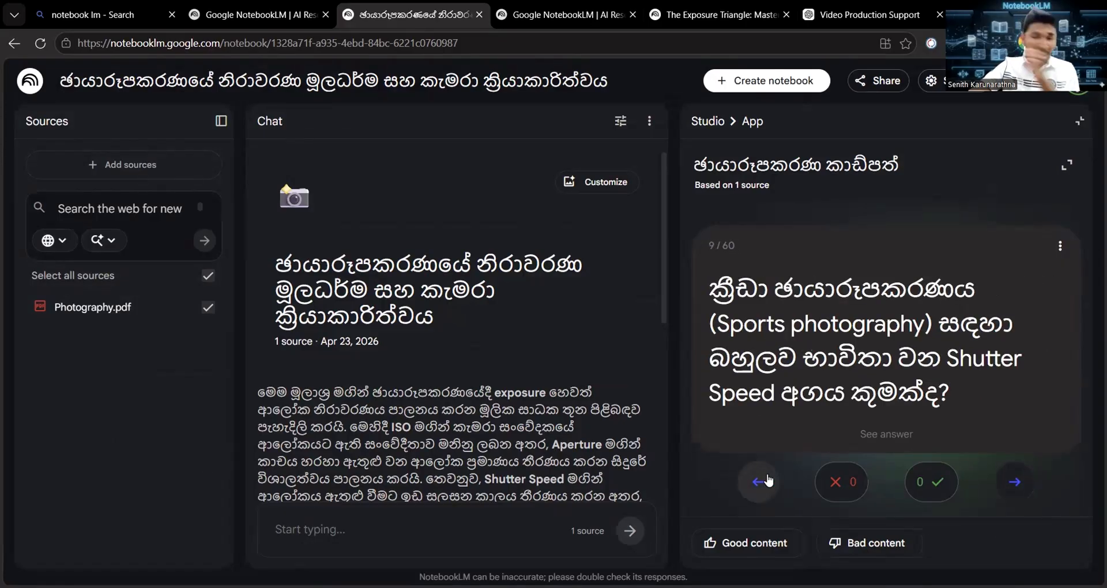
left_click(767, 482)
left_click(767, 481)
left_click(766, 481)
left_click(767, 482)
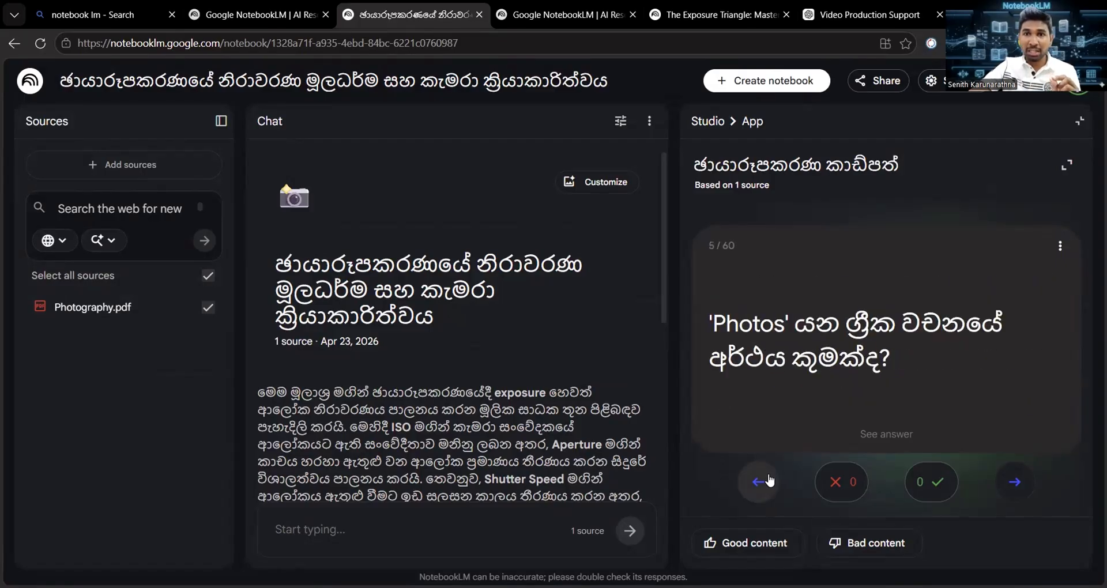
left_click(766, 481)
left_click(757, 482)
left_click(757, 481)
left_click(756, 482)
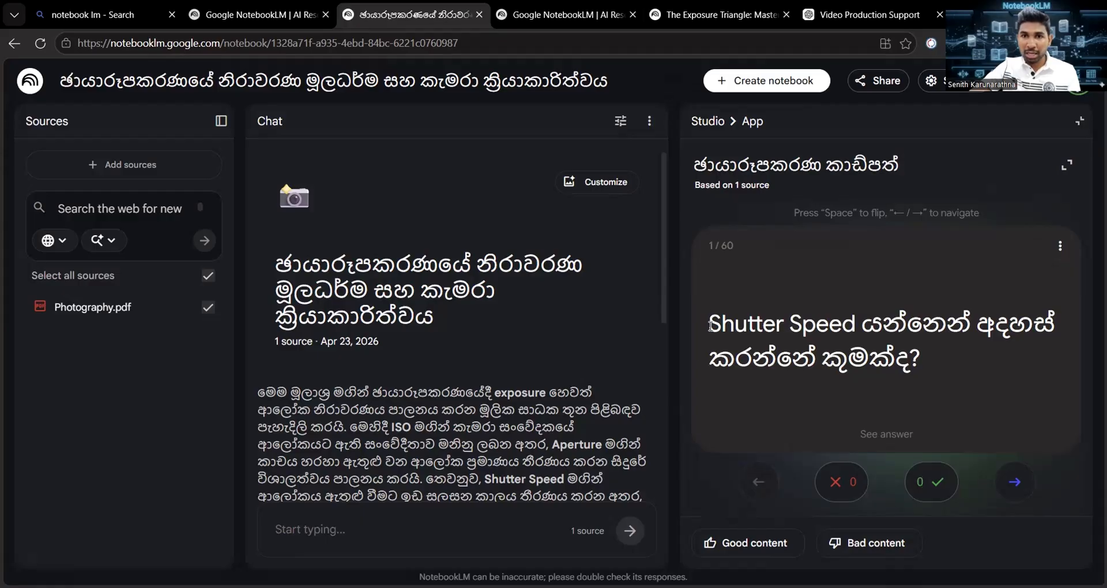
left_click_drag(702, 324, 986, 365)
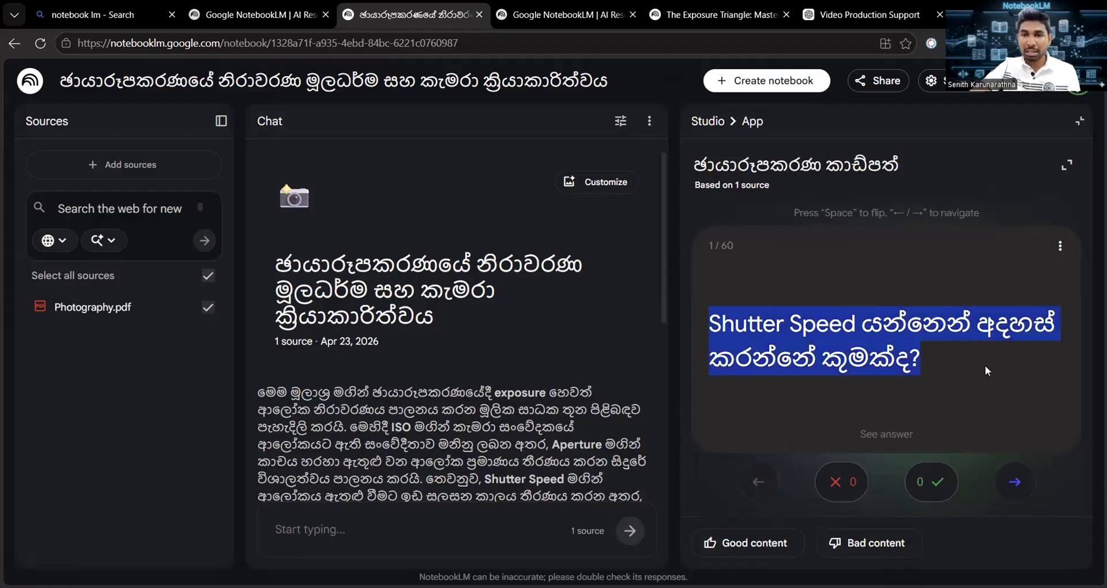
left_click(985, 365)
left_click(871, 349)
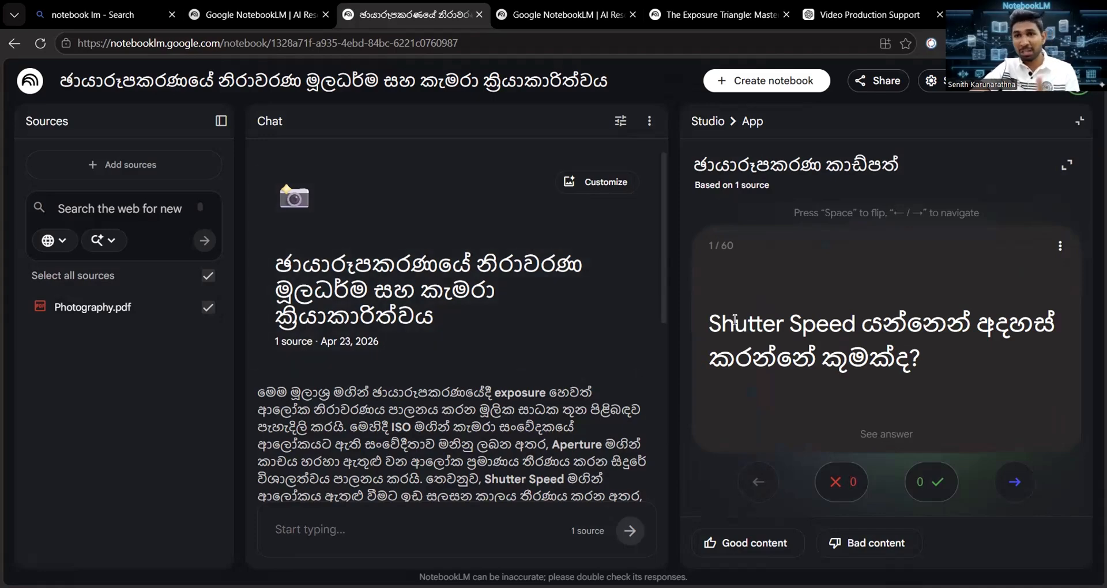
Step: Shuffle the flashcard set once more and look over its remaining options
left_click(1060, 245)
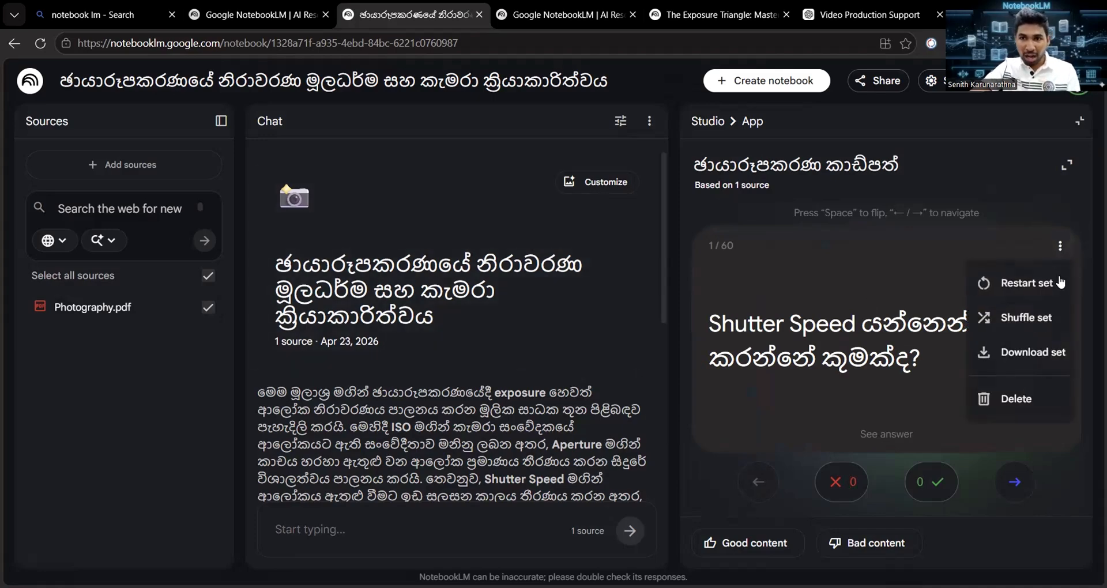
left_click(1049, 319)
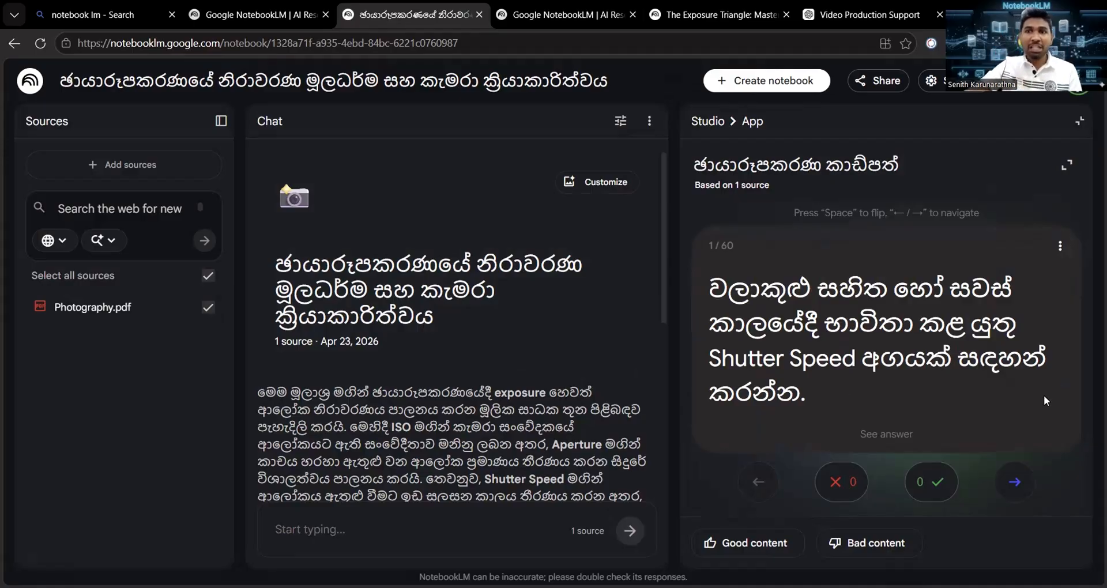
left_click(1059, 246)
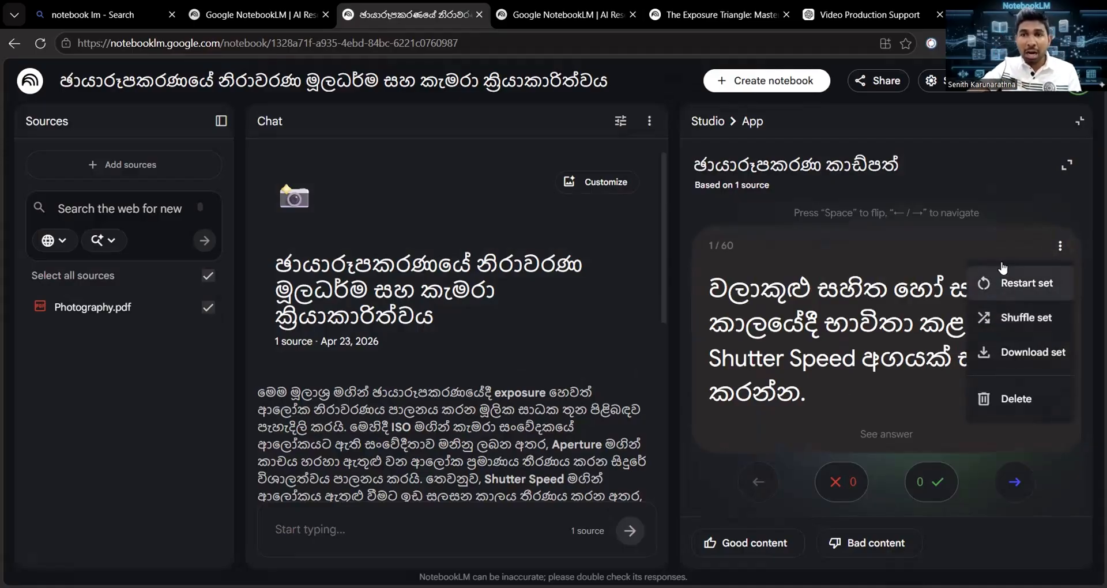
left_click(985, 237)
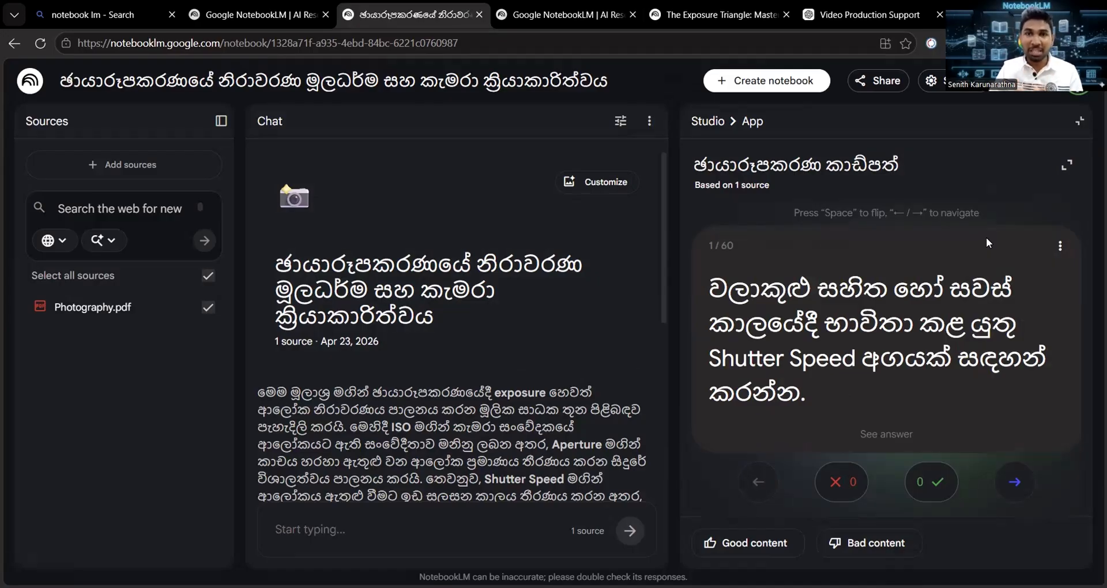
Step: Download the shuffled flashcard set as a CSV file and delete flashcards (1).csv from the downloads list
left_click(1059, 243)
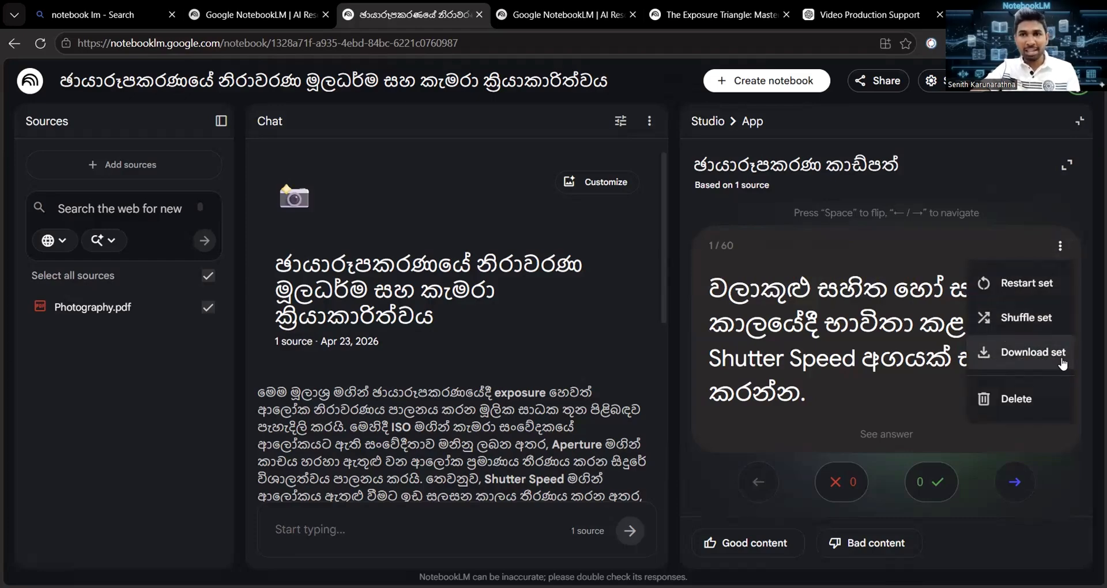
left_click(1040, 359)
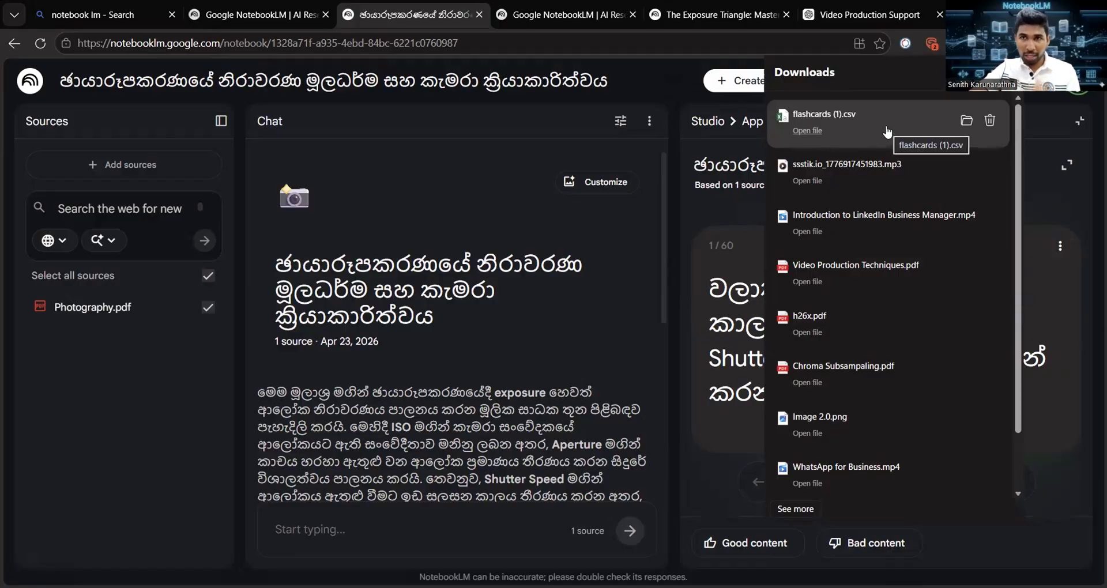
left_click(987, 120)
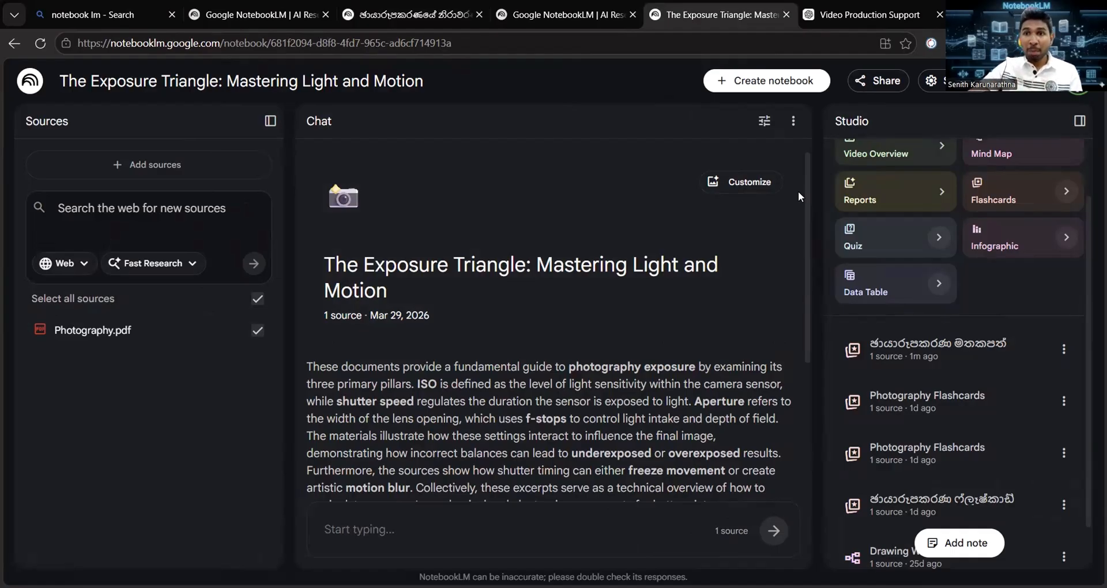
Step: In the notebook The Exposure Triangle: Mastering Light and Motion, examine the card count and difficulty options for generating flashcards
left_click(1066, 191)
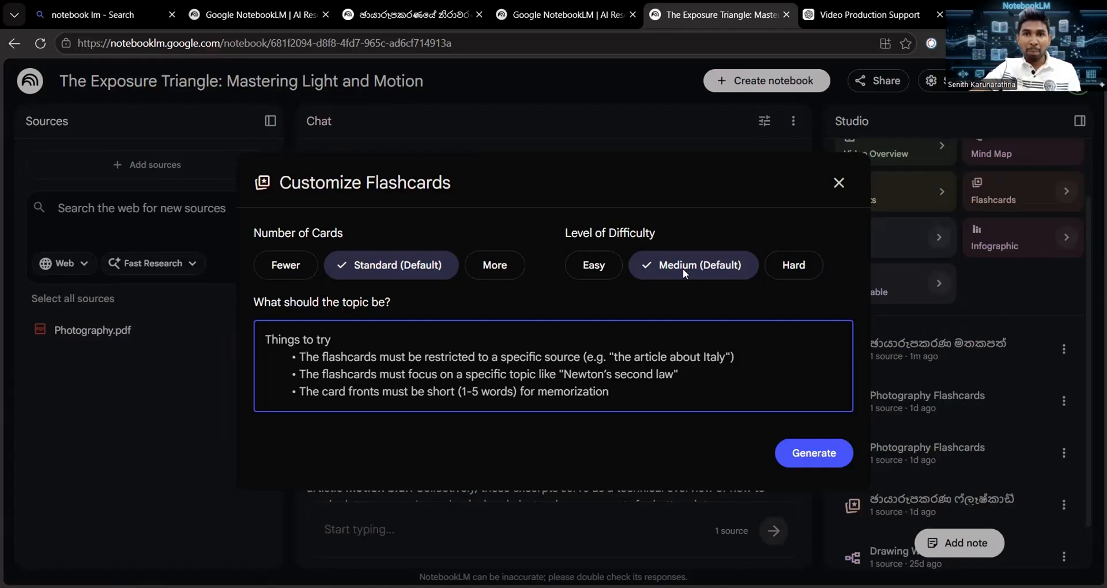
left_click(839, 183)
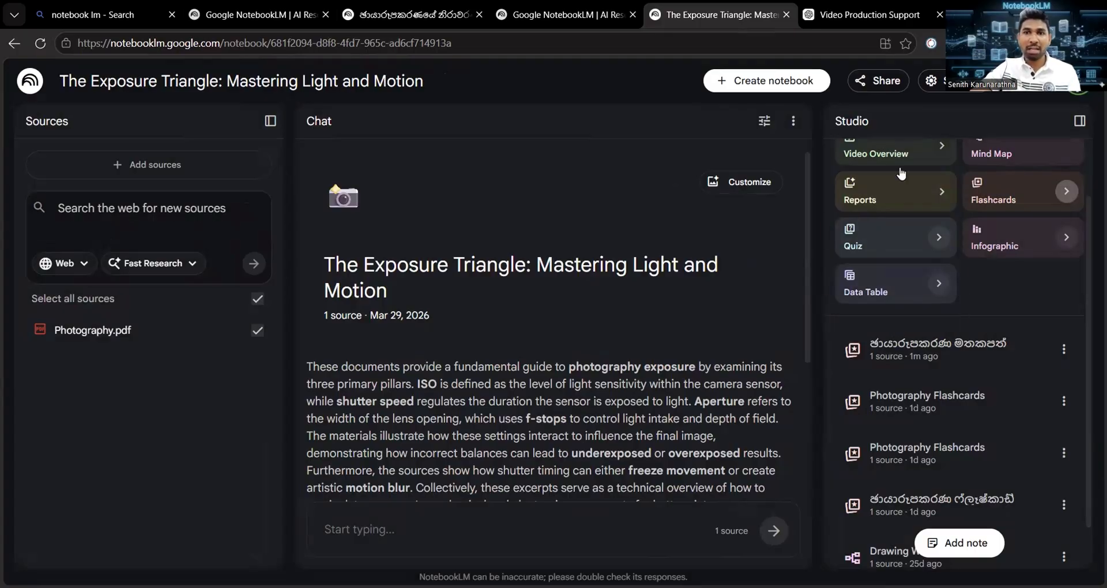
scroll(902, 394, "down", 1)
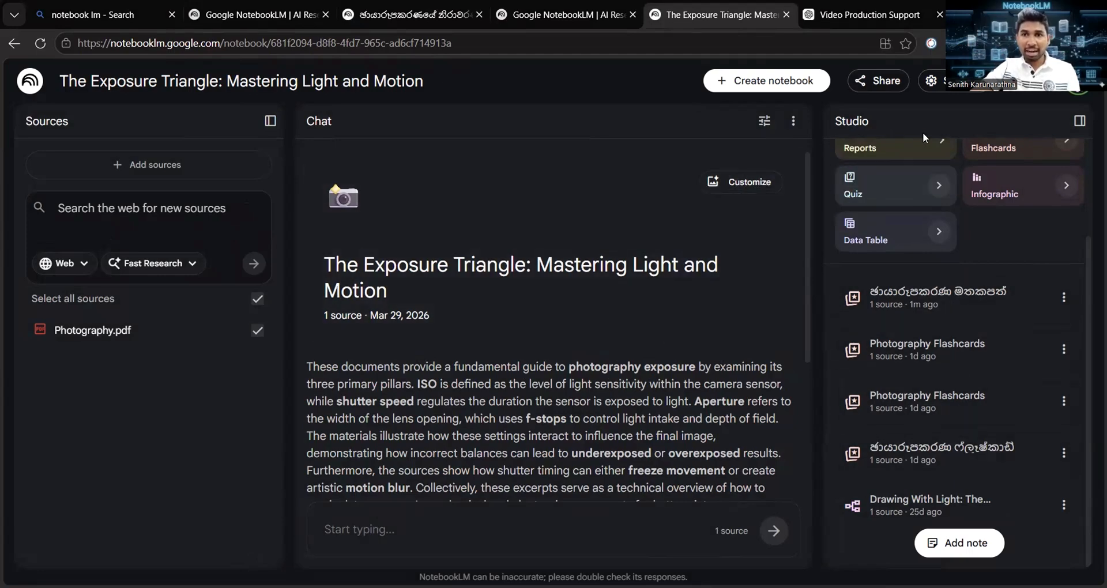
scroll(1068, 212, "up", 2)
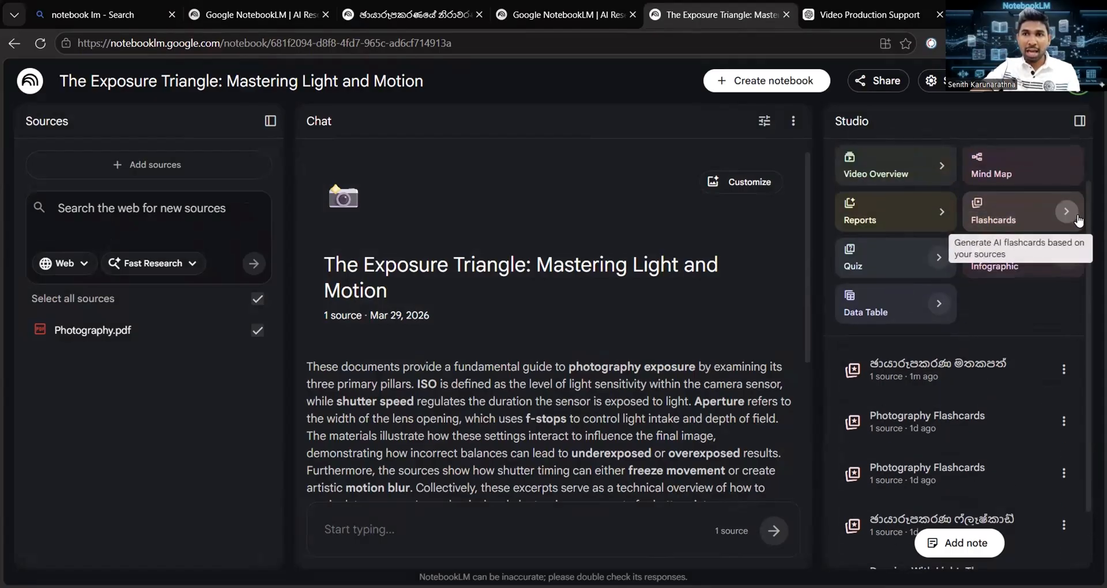
left_click(1068, 212)
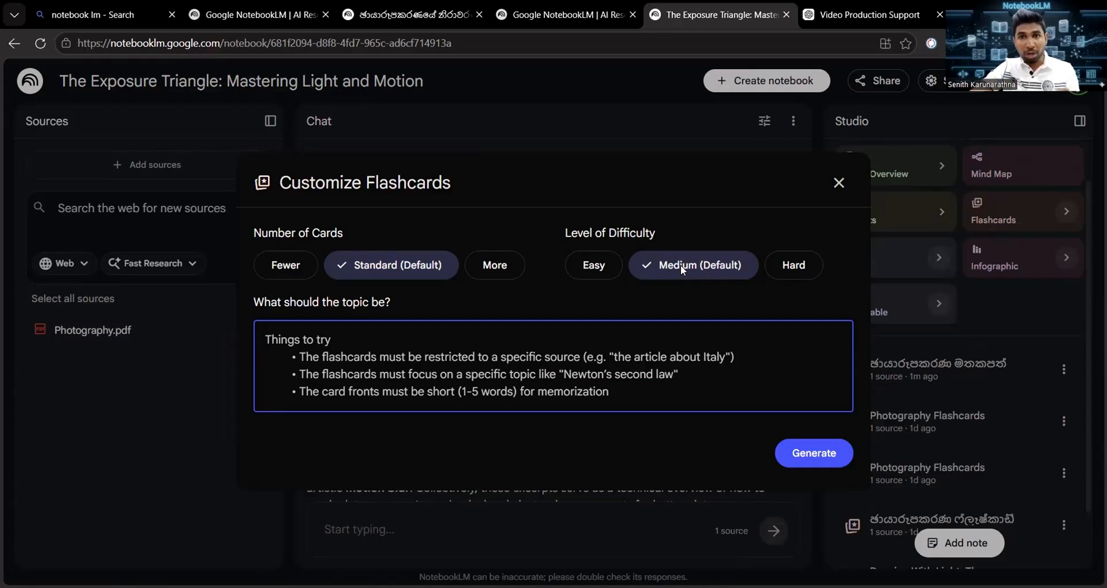
left_click(839, 182)
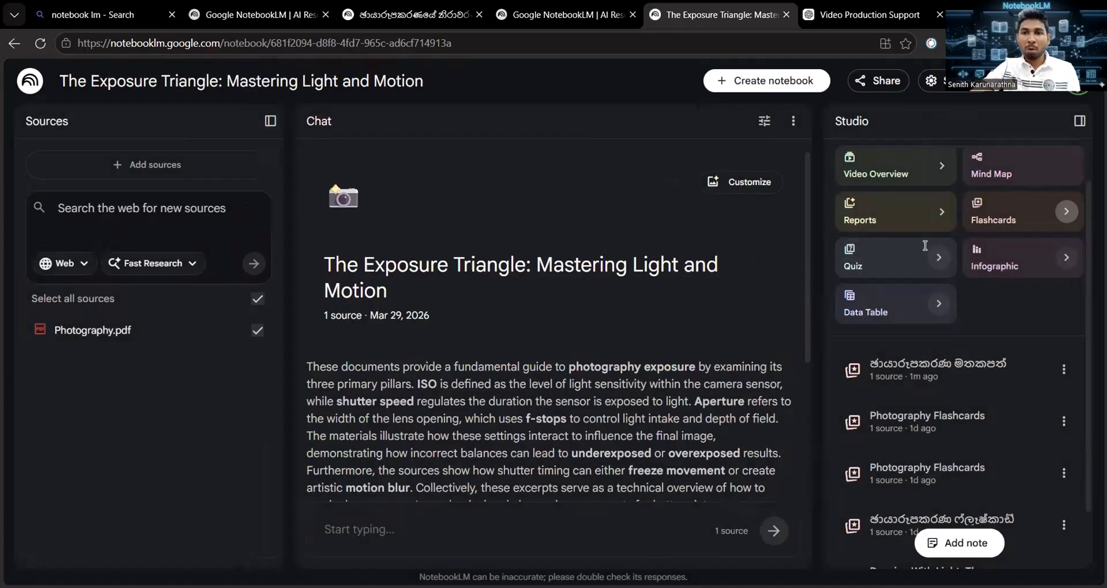
Step: View the second Photography Flashcards set in the notebook up to card 4 and close it
left_click(876, 473)
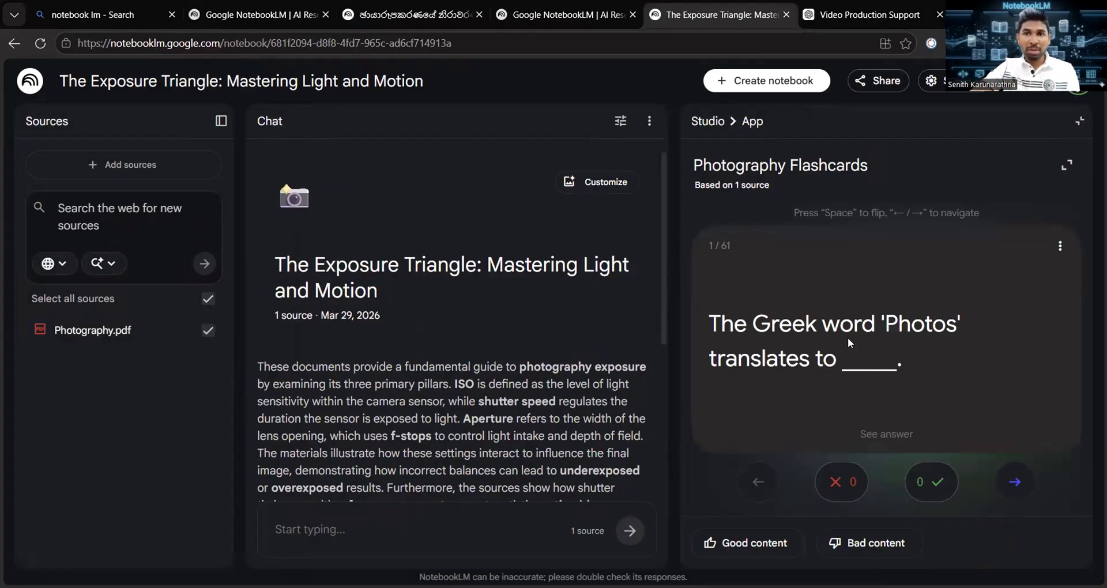
double_click(1023, 486)
left_click(1023, 486)
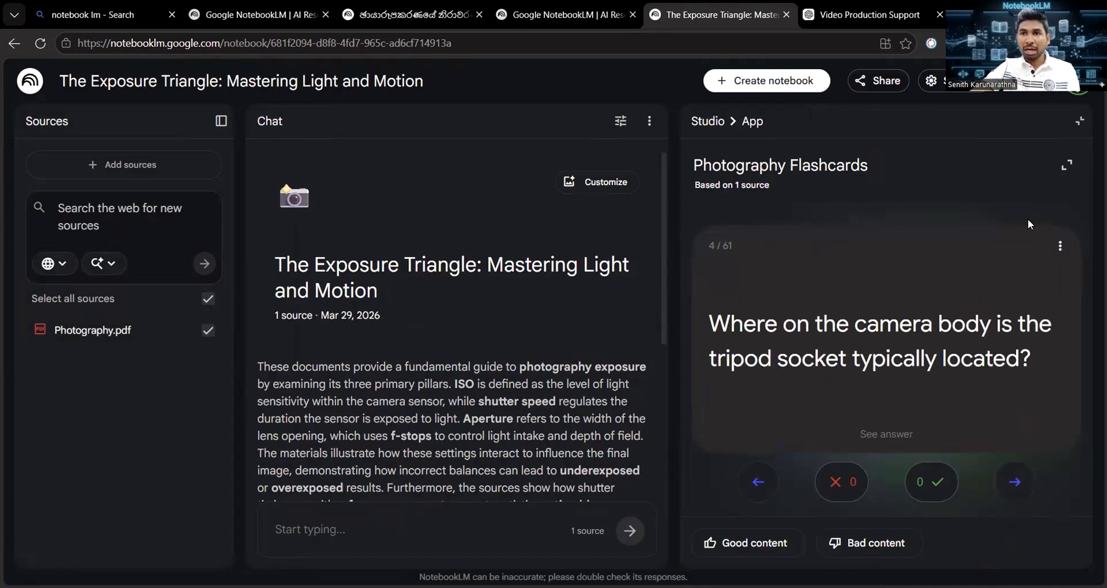
left_click(1067, 165)
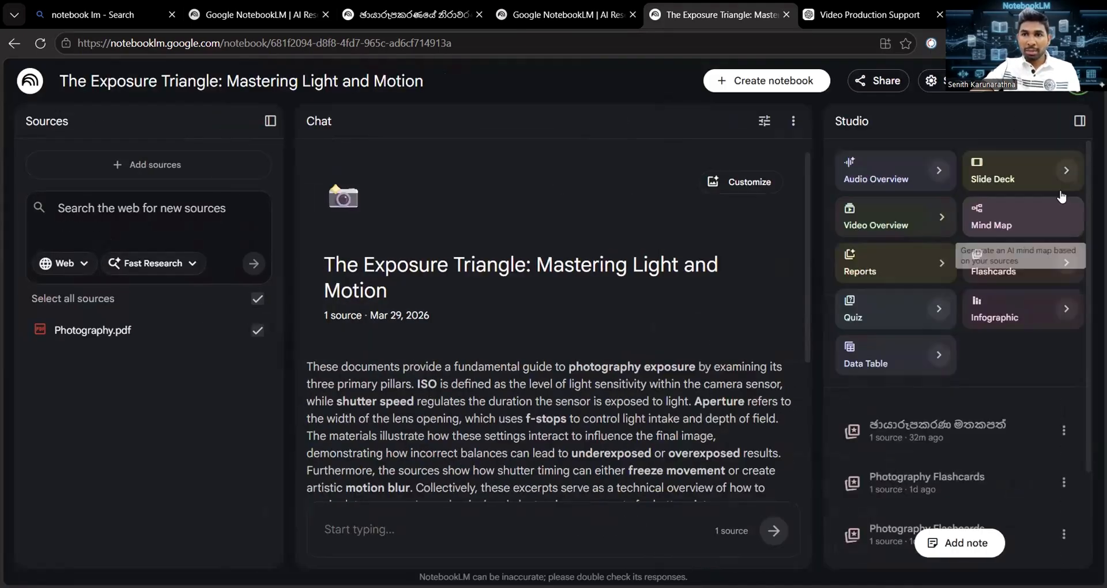
left_click(1064, 264)
left_click(790, 265)
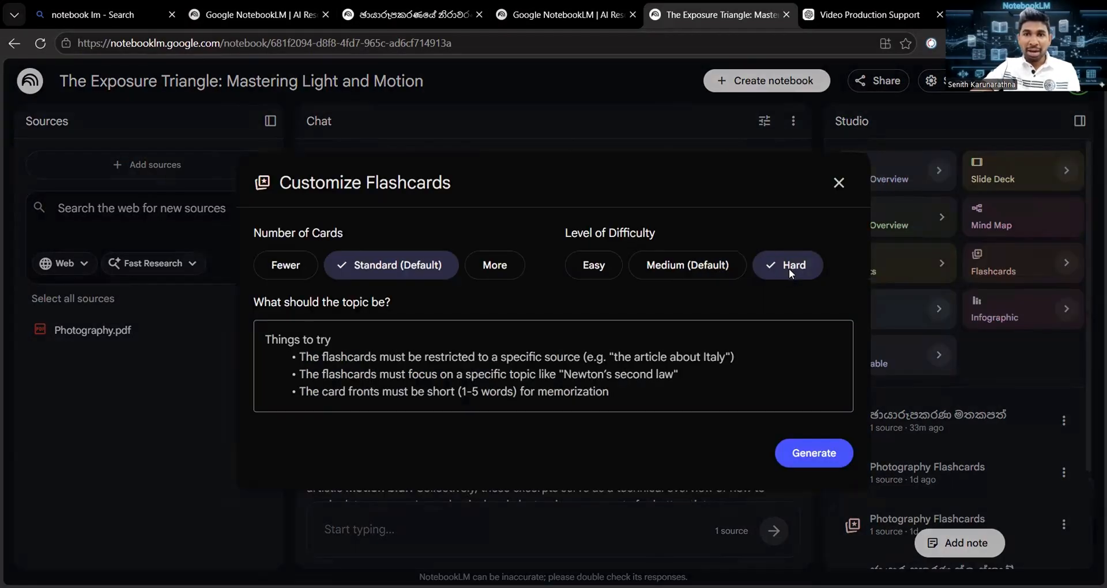
left_click(839, 183)
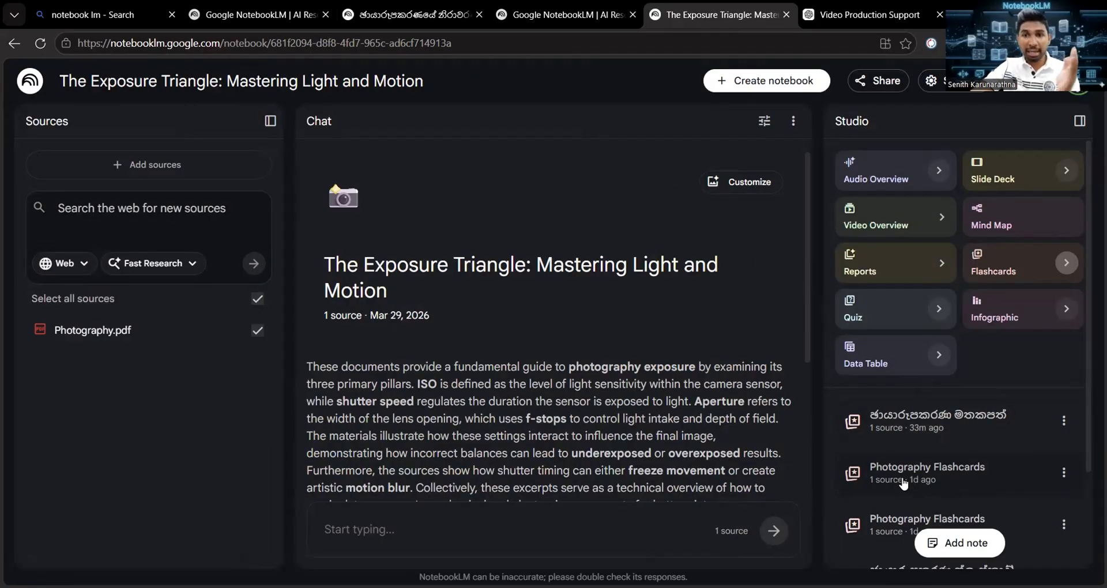
Step: Page through the first Photography Flashcards set up to card 6, revealing some of the answers, and close the set
left_click(902, 476)
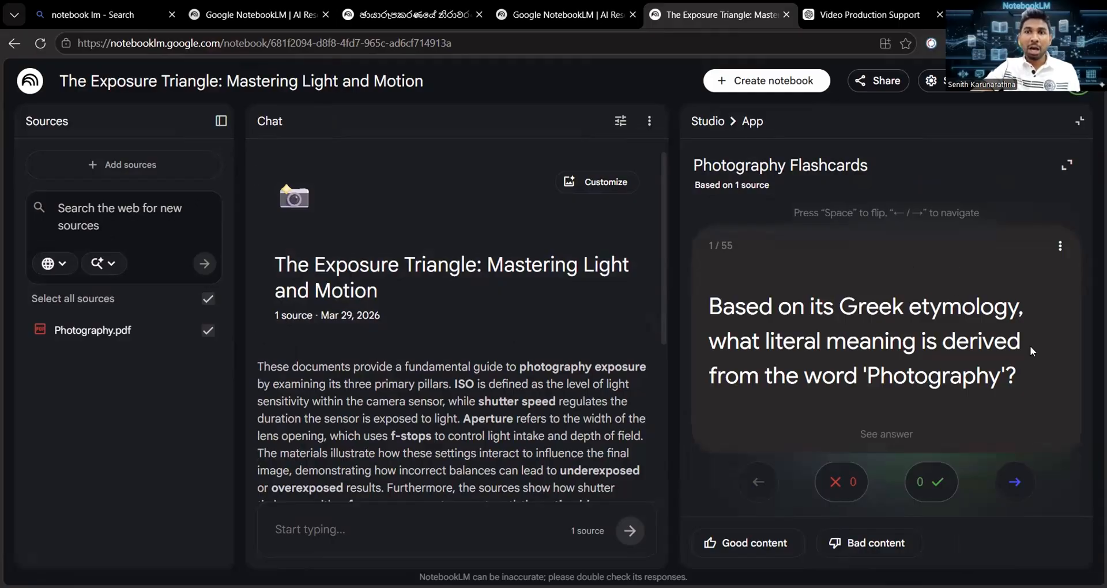
left_click(1016, 481)
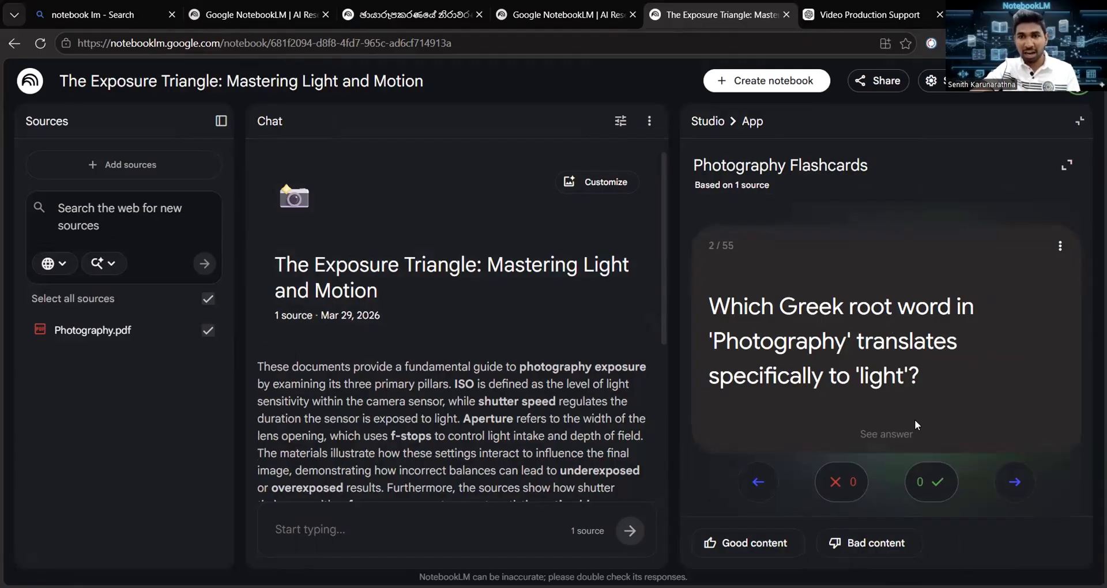
left_click(889, 440)
left_click(890, 440)
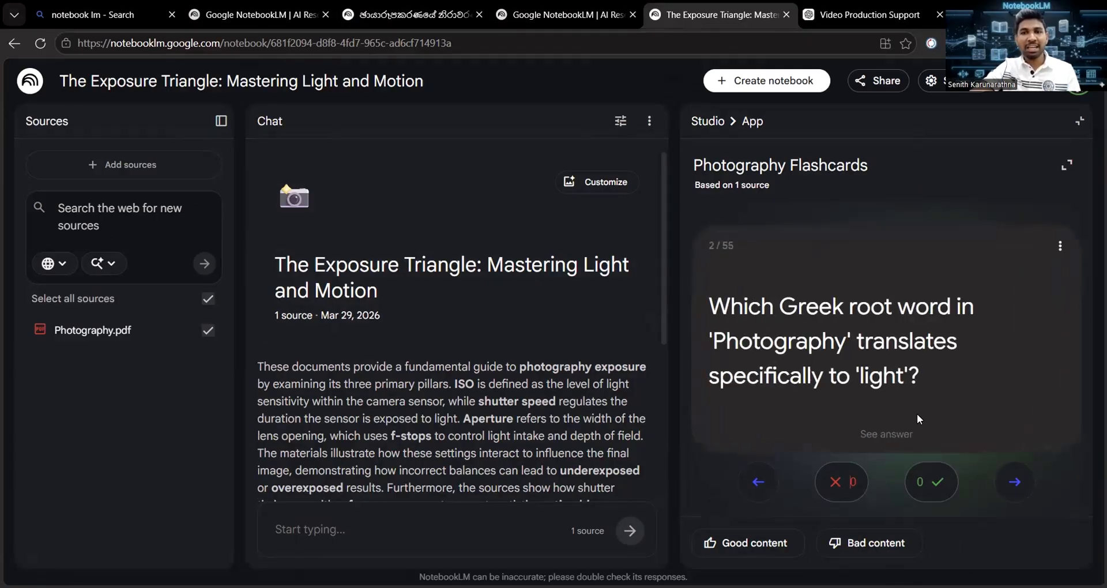
left_click(1015, 481)
left_click(885, 447)
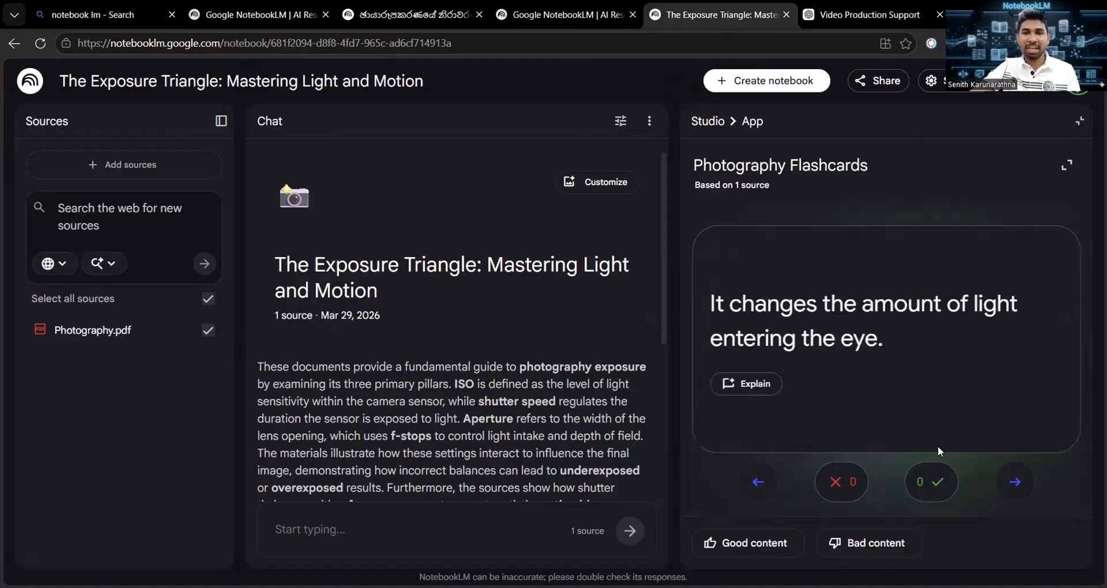
left_click(1009, 481)
left_click(1012, 483)
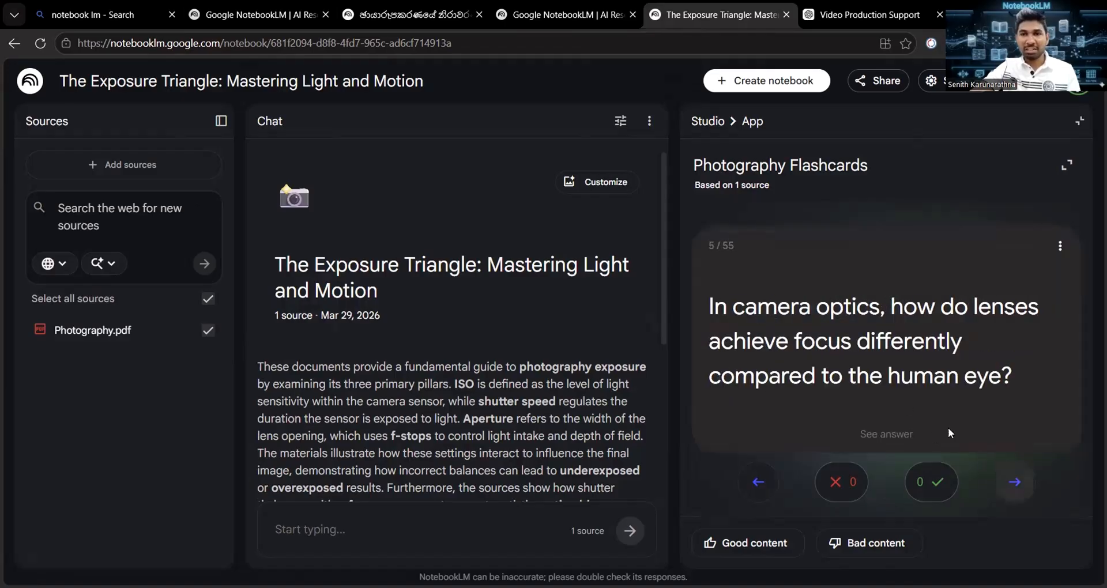
left_click(1014, 480)
left_click(901, 443)
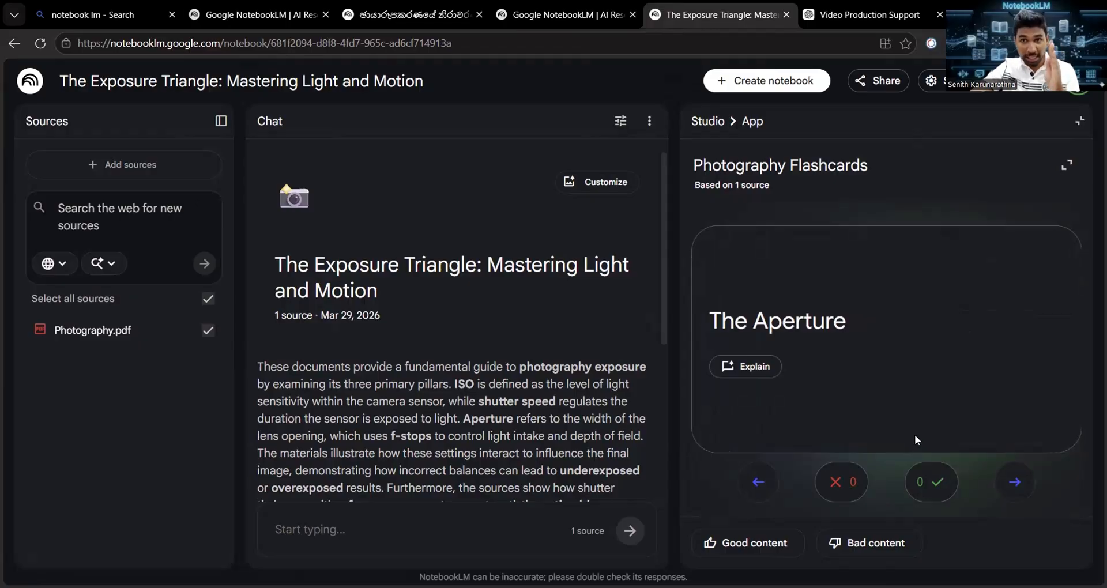
left_click(1078, 126)
Step: Look at the first card of the ඡායාරූපකරණ මතකපත් set, then at the options for generating flashcards
left_click(978, 419)
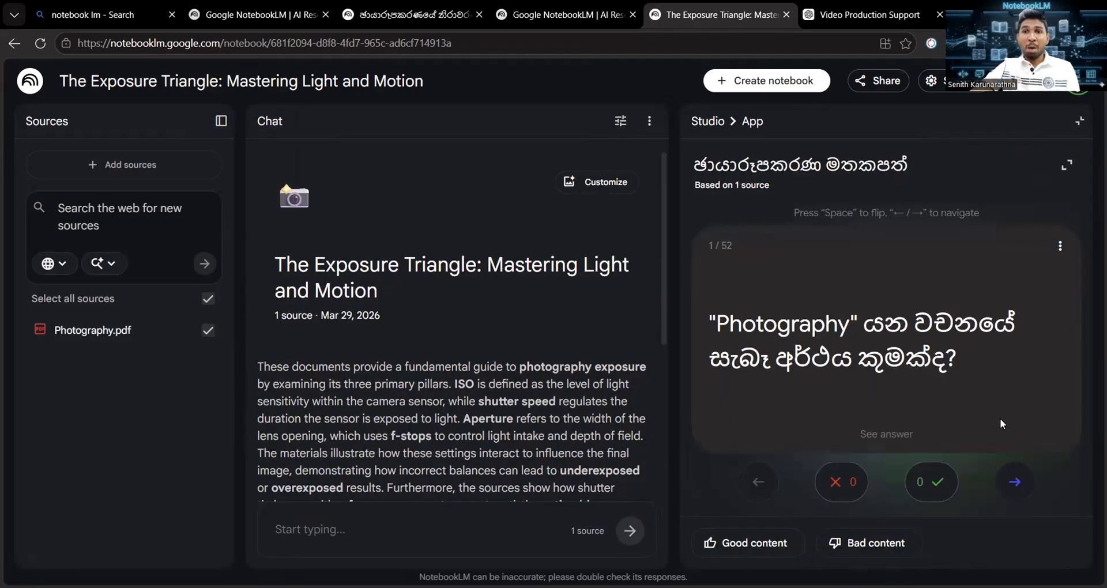
left_click(1079, 121)
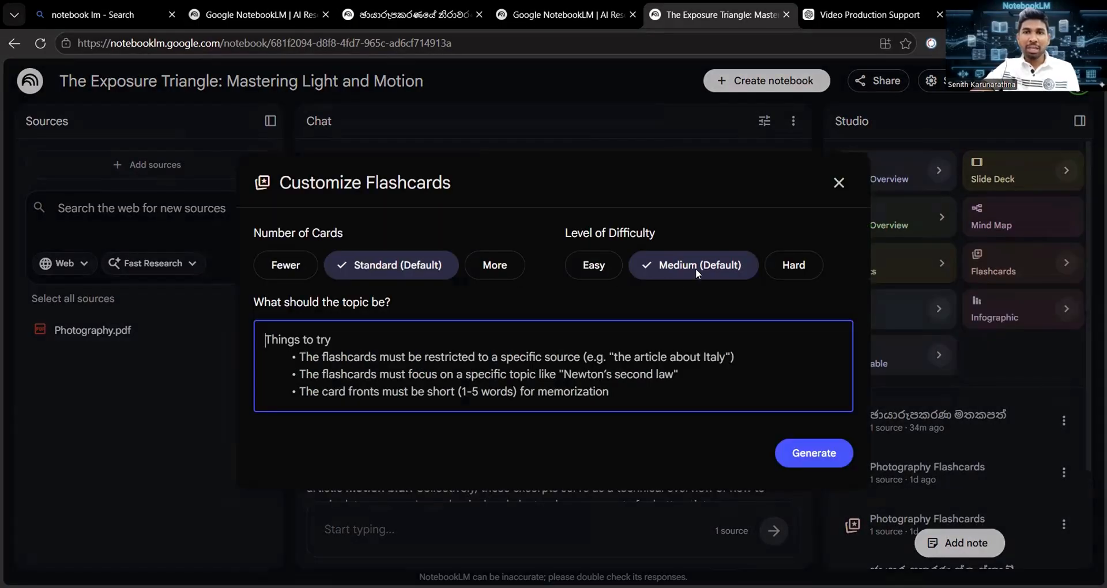
left_click(838, 183)
Step: Reopen the ඡායාරූපකරණ මතකපත් set, page through its questions up to card 5 and close it
left_click(940, 422)
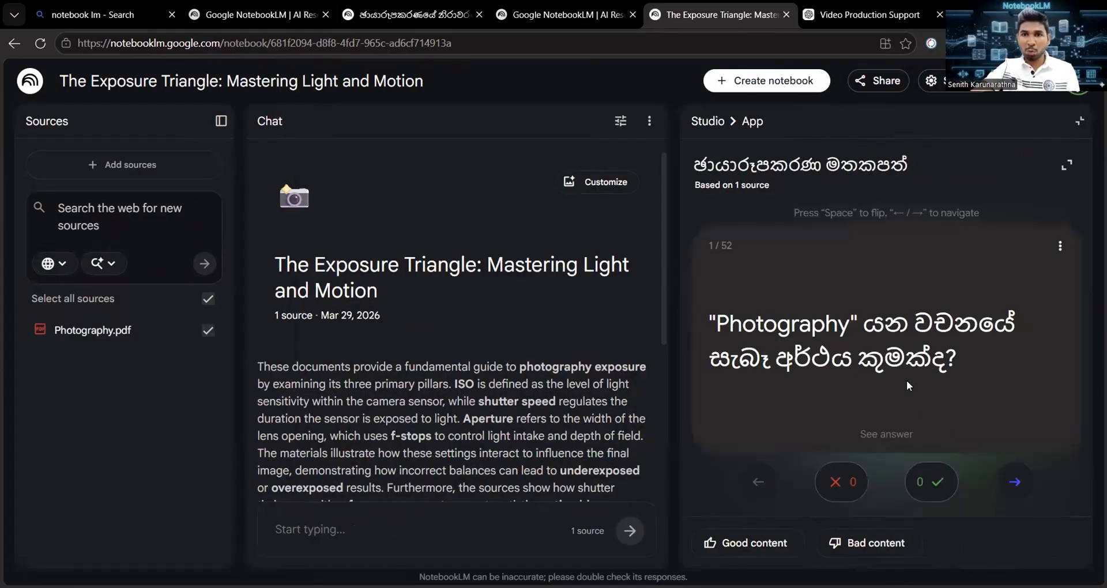
left_click(1015, 482)
left_click(1015, 482)
left_click(1015, 481)
left_click(1014, 481)
left_click(1066, 166)
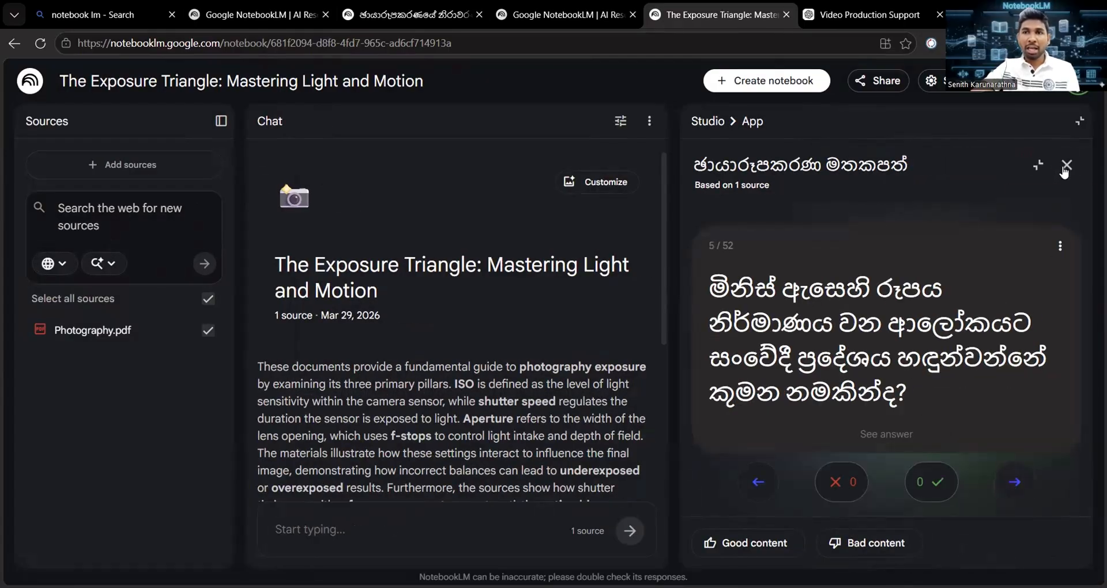
left_click(1071, 97)
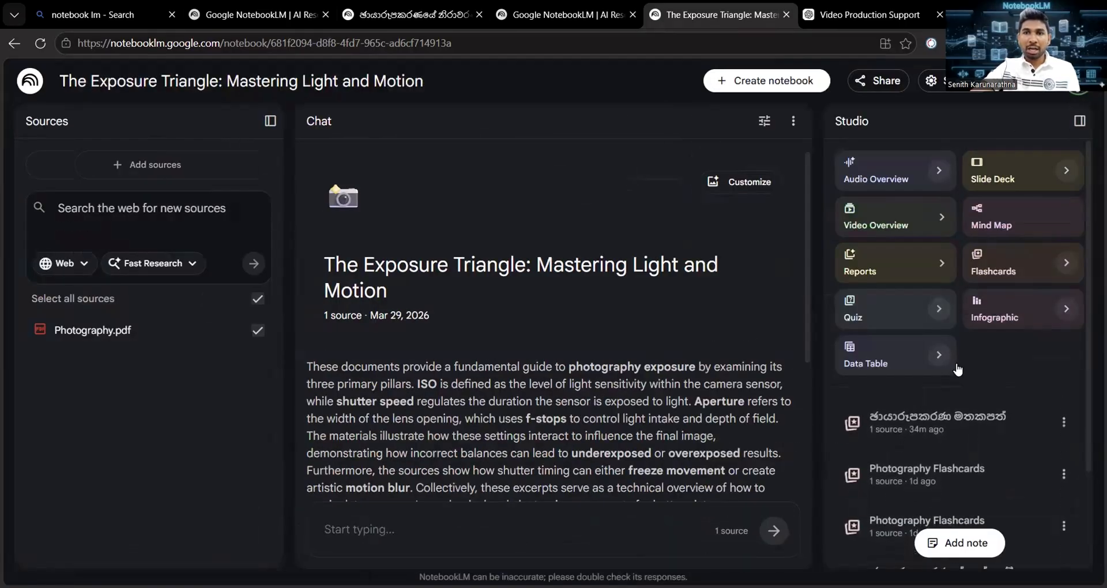
Step: Open the ඡායාරූපකරණ ෆ්ලෑෂ්කාඩ් set and page through its questions up to card 15
scroll(917, 455, "down", 2)
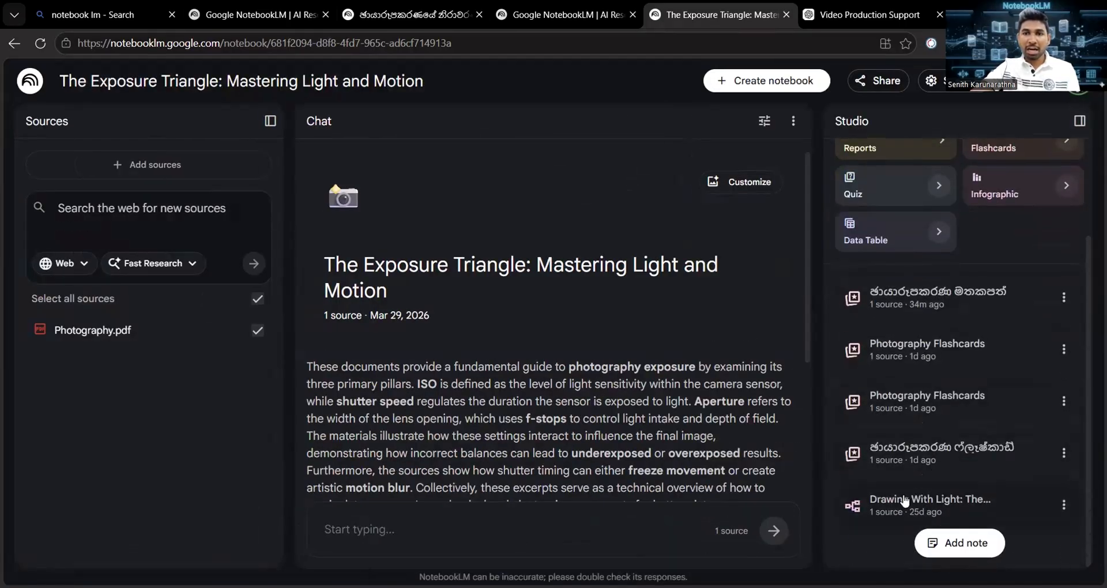
left_click(915, 459)
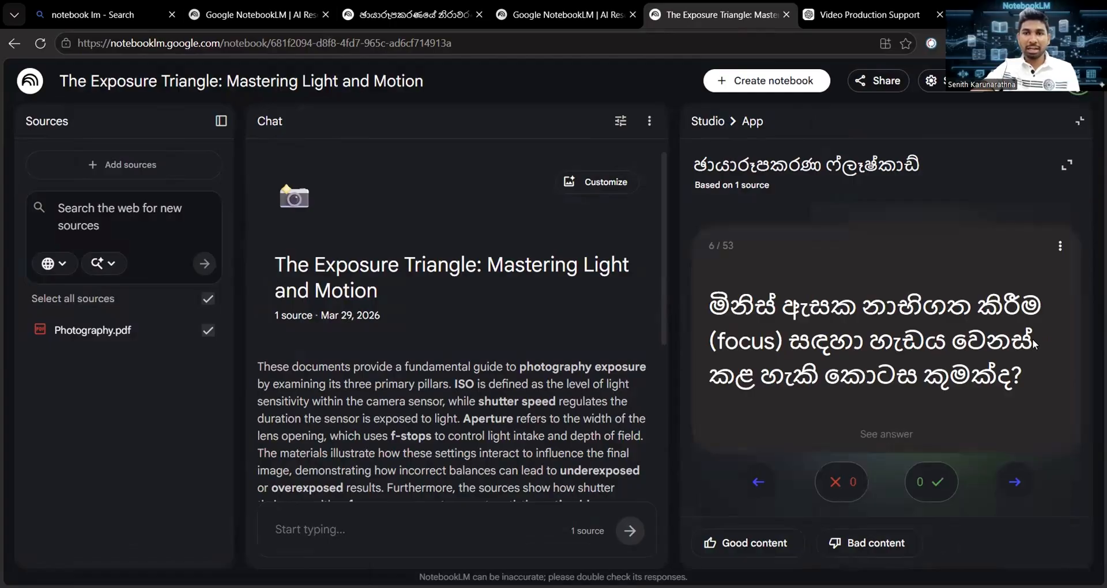
left_click_drag(709, 300, 1024, 377)
left_click(869, 300)
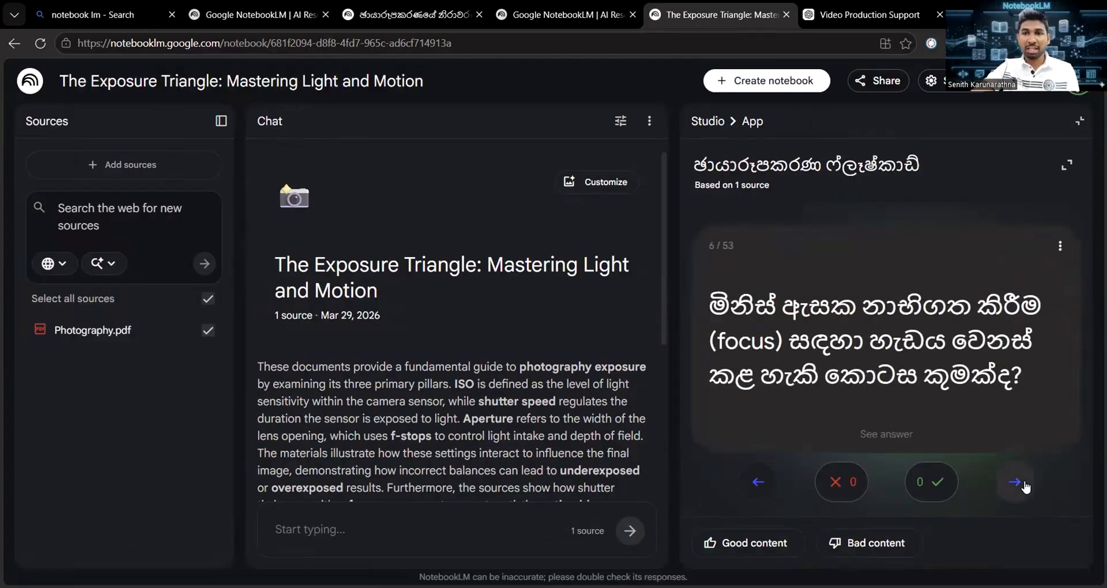
left_click(1016, 483)
left_click(1016, 483)
left_click(1016, 483)
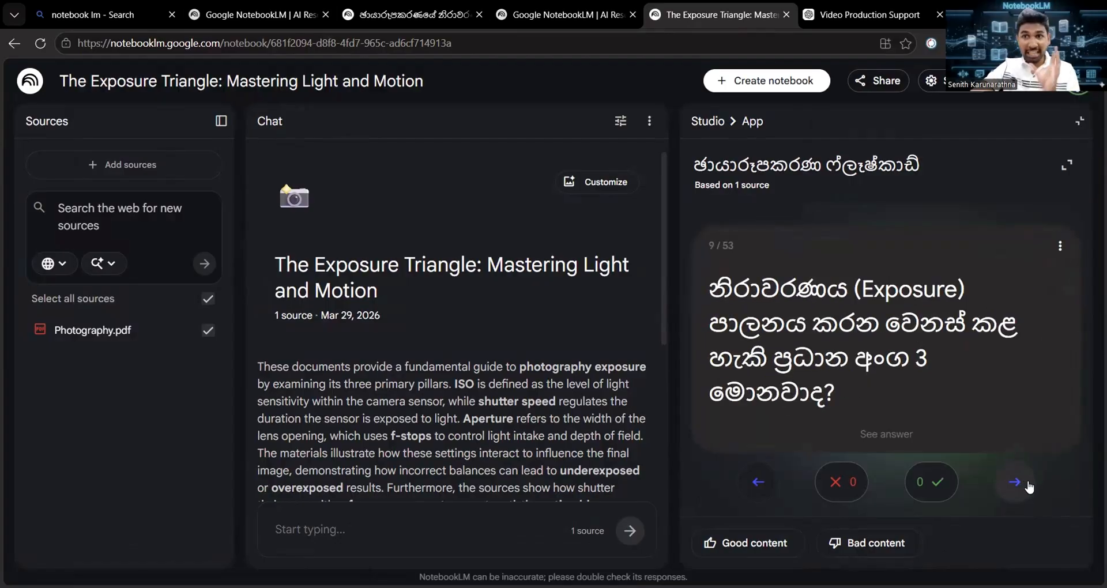
left_click(1021, 483)
left_click(1019, 483)
left_click(1018, 485)
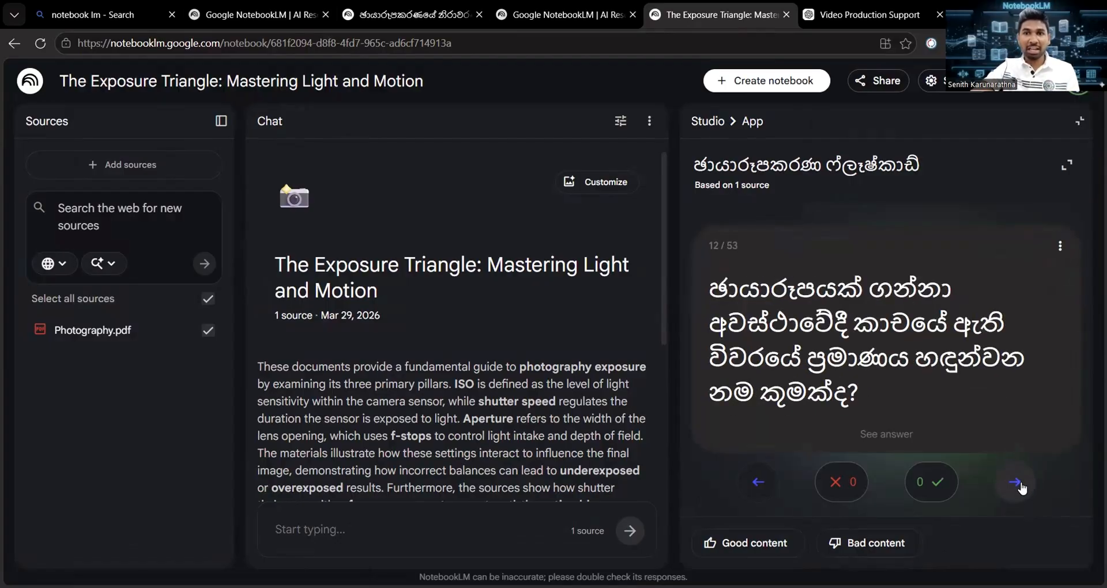
left_click(1018, 485)
left_click(1018, 484)
left_click(1018, 484)
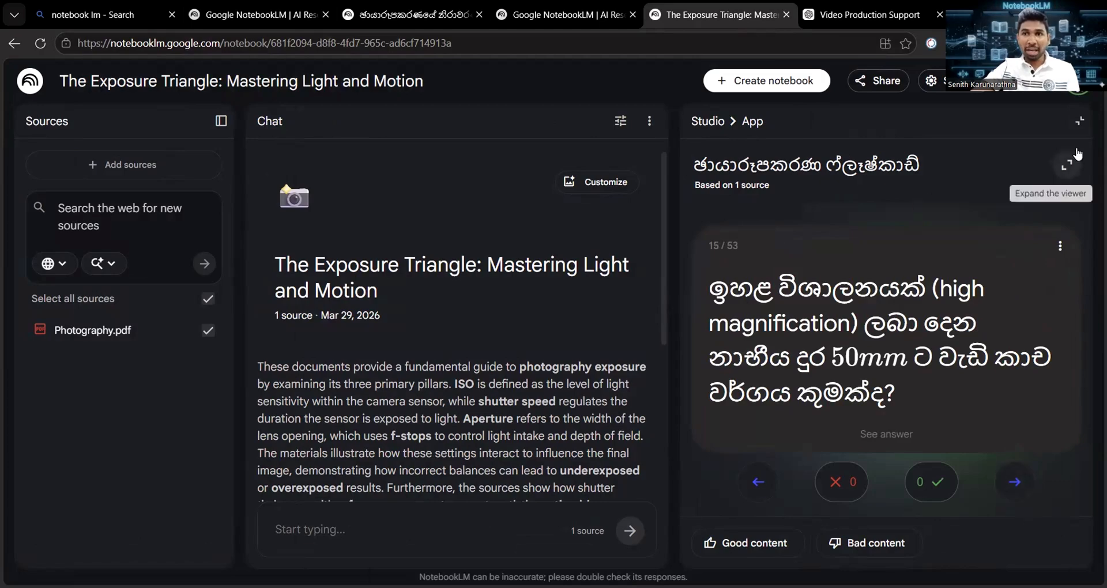
Step: Close the Sinhala flashcard set and review the difficulty levels offered for generating flashcards
left_click(1079, 120)
left_click(1065, 267)
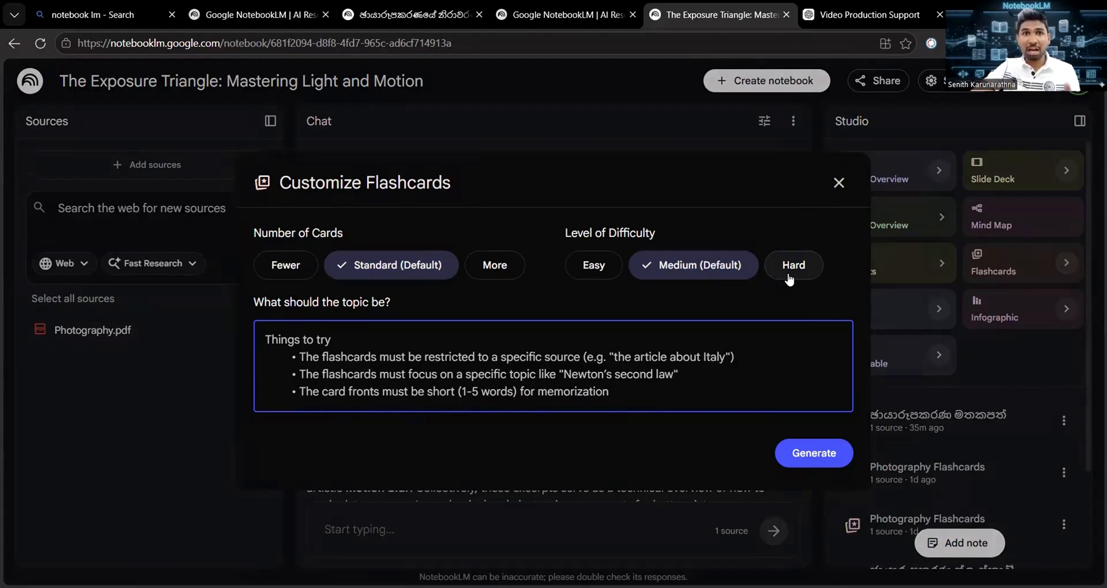
left_click(838, 182)
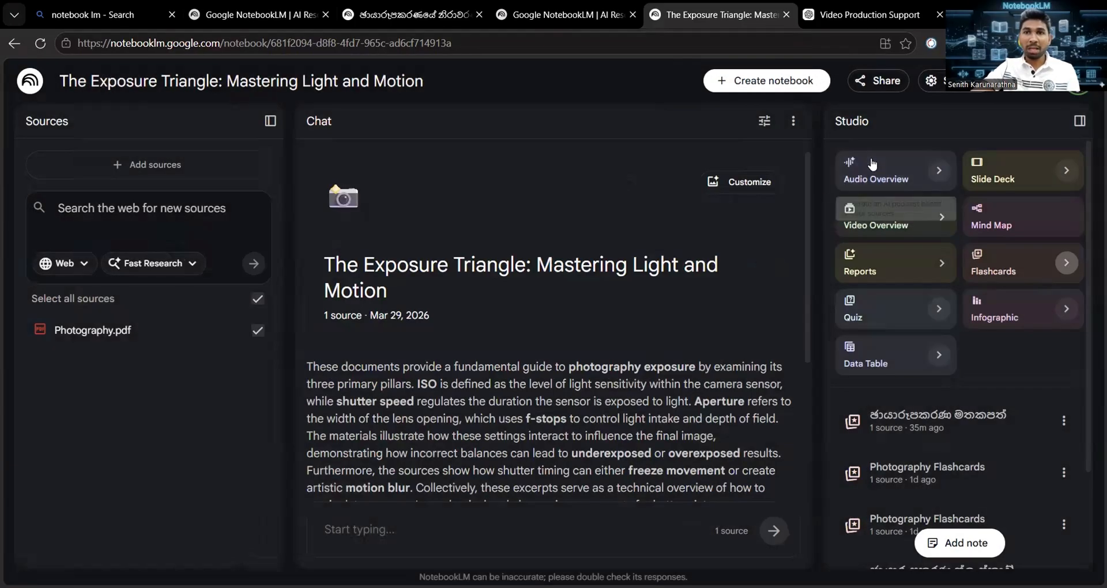